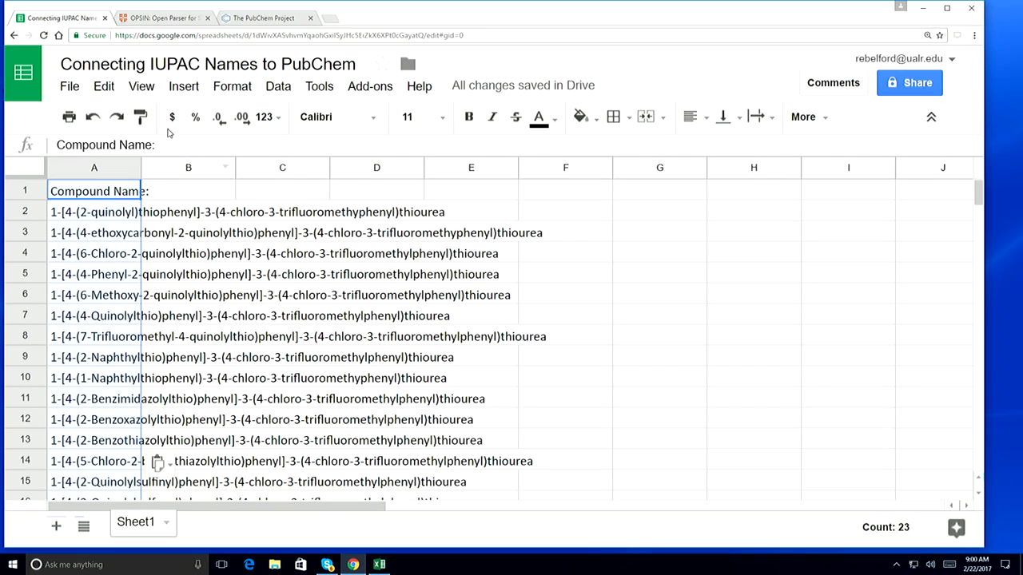
# - Look at the OPSIN name parser page and the PubChem home page
pyautogui.click(157, 21)
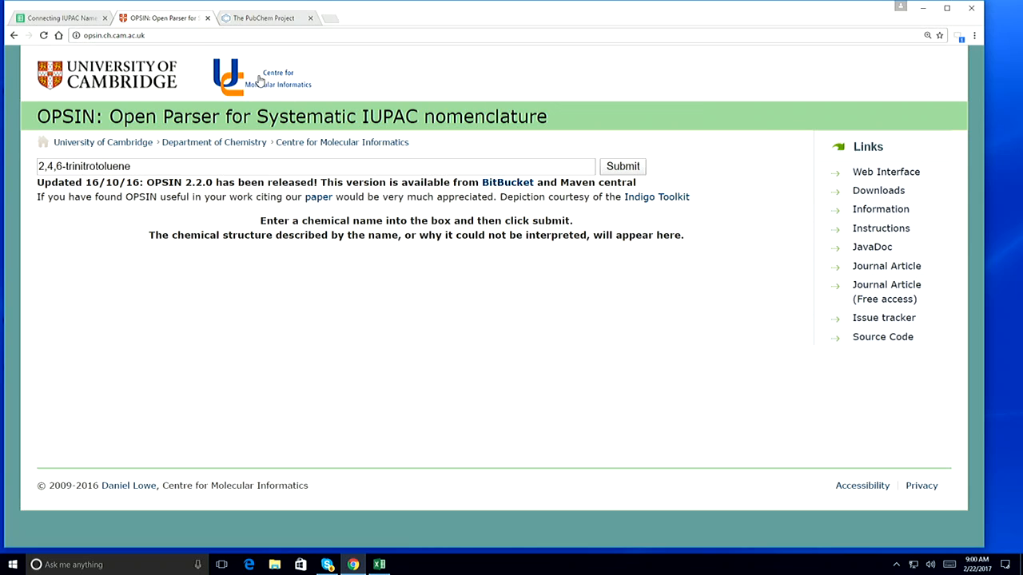
pyautogui.click(266, 18)
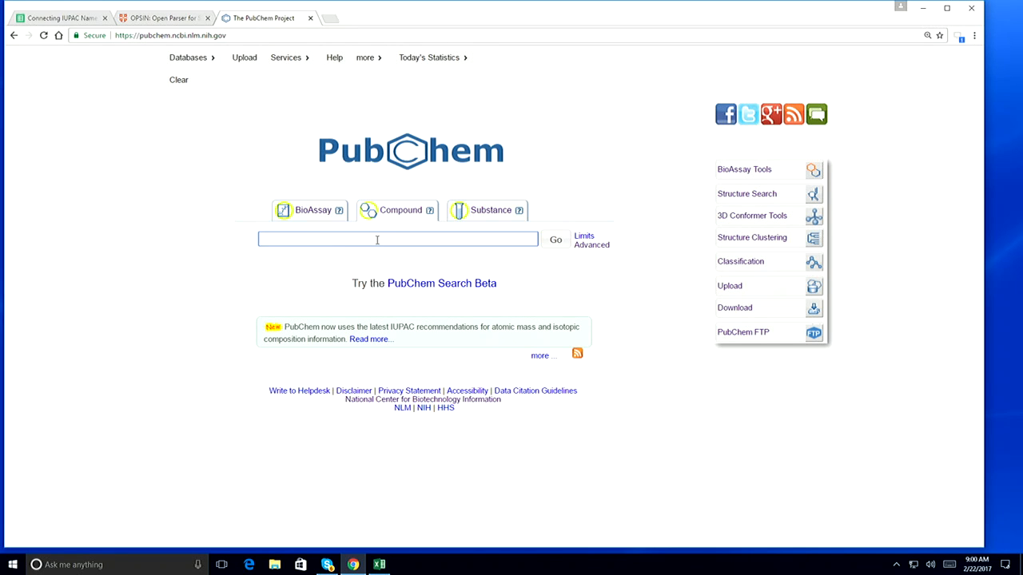
# - Return to the compound names spreadsheet and widen column A to roughly the length of the names
pyautogui.click(48, 19)
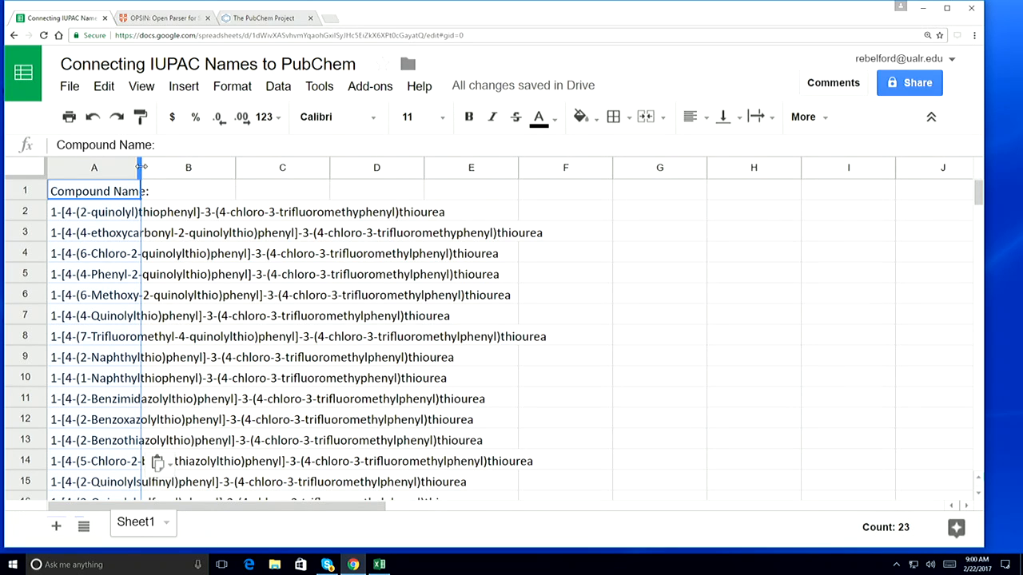
pyautogui.moveTo(141, 167); pyautogui.dragTo(498, 169)
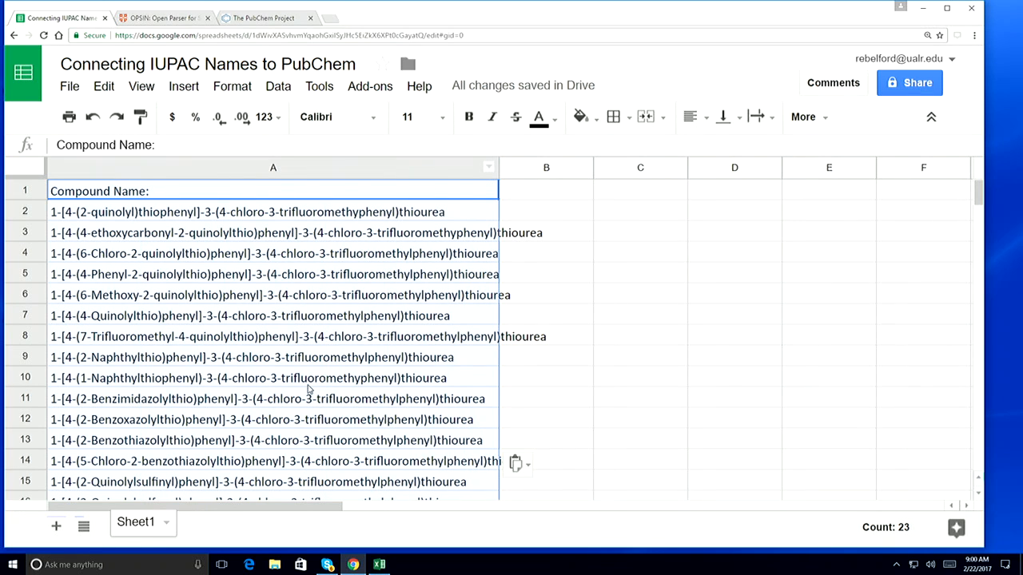
pyautogui.click(547, 168)
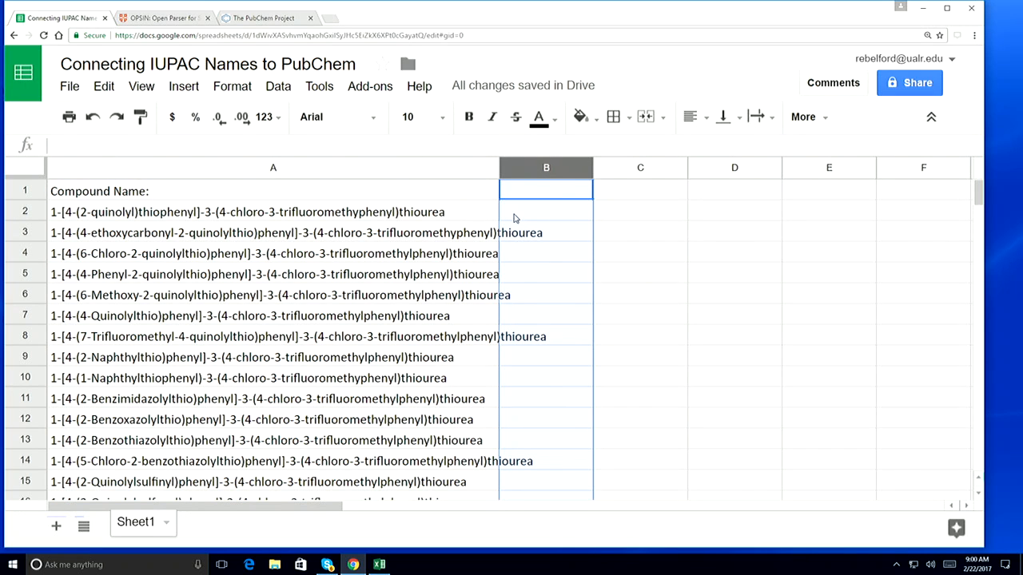
# - Copy the compound name from cell A2 and submit it to the OPSIN name parser
pyautogui.doubleClick(338, 211)
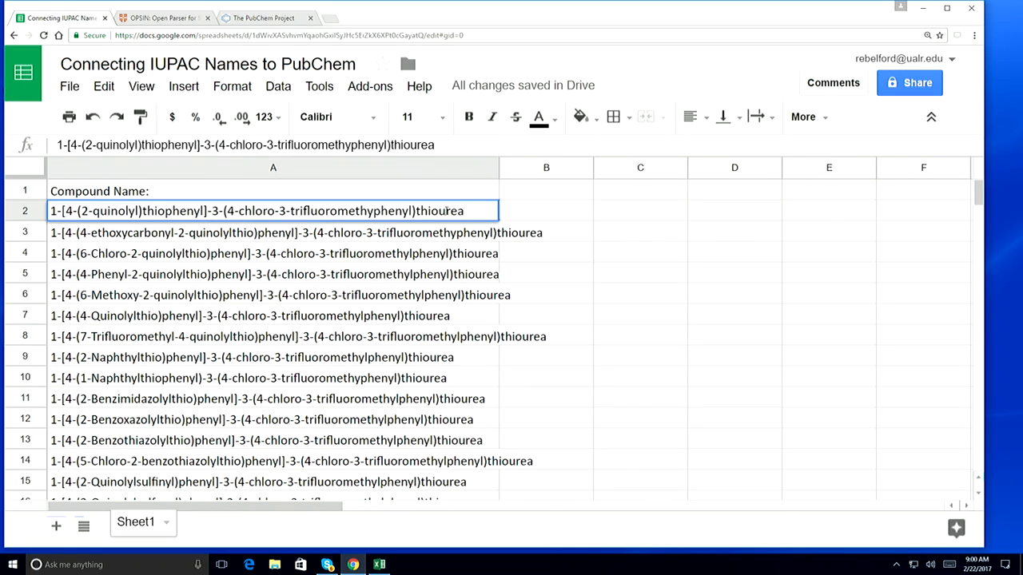
pyautogui.moveTo(467, 212); pyautogui.dragTo(43, 200)
pyautogui.hotkey('ctrl', 'c')
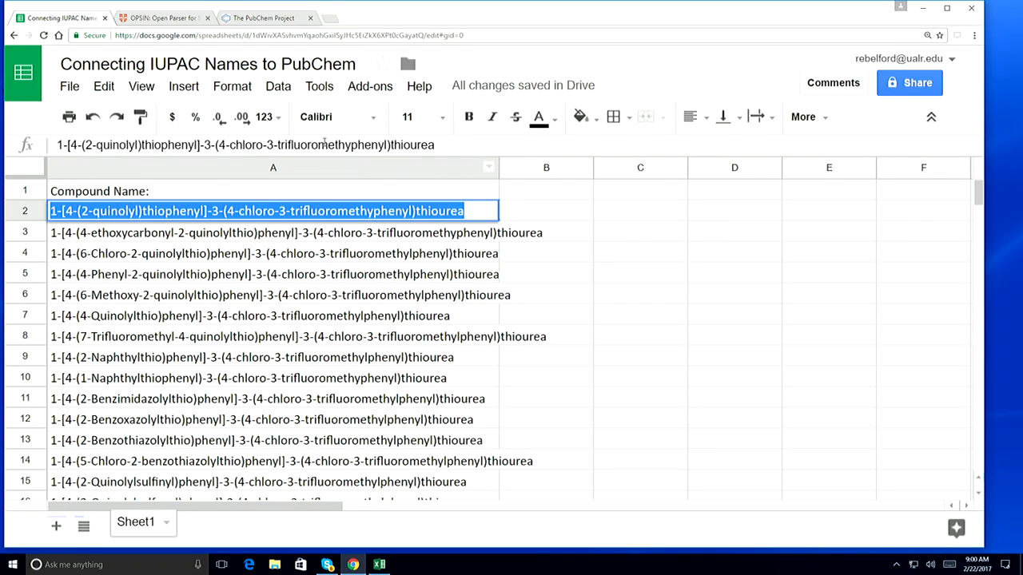
pyautogui.click(164, 18)
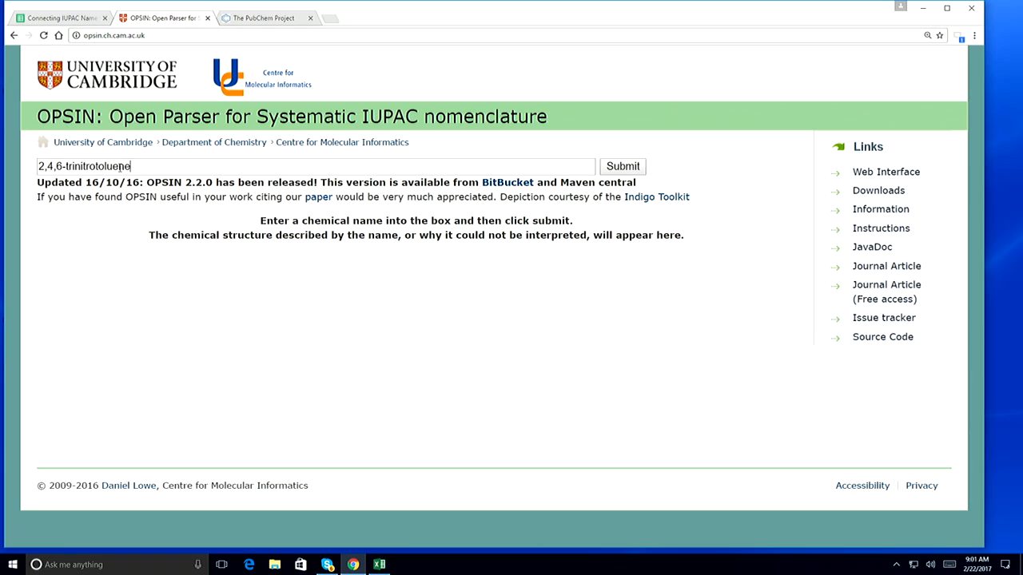
pyautogui.moveTo(119, 166); pyautogui.dragTo(24, 173)
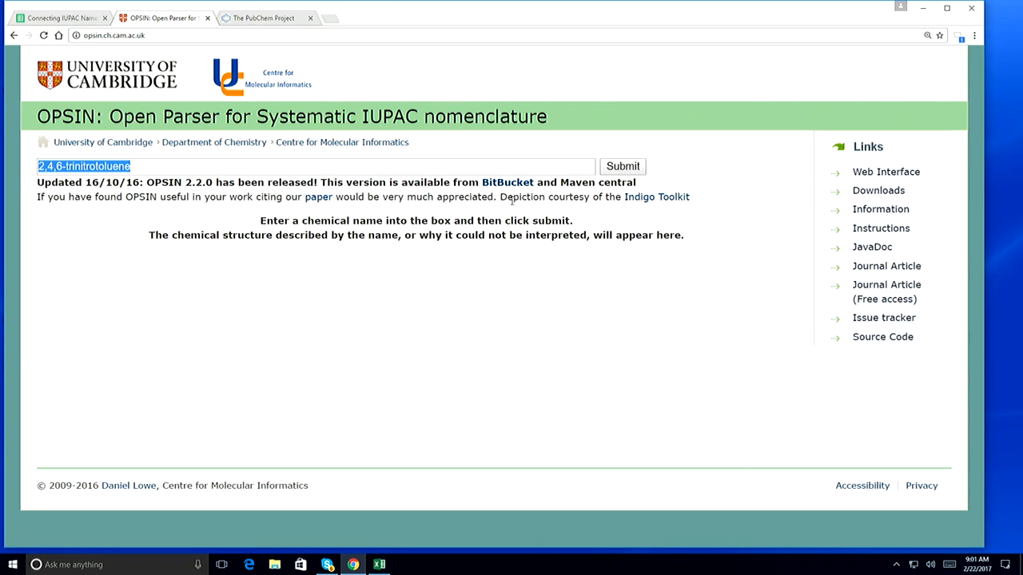
pyautogui.hotkey('ctrl', 'v')
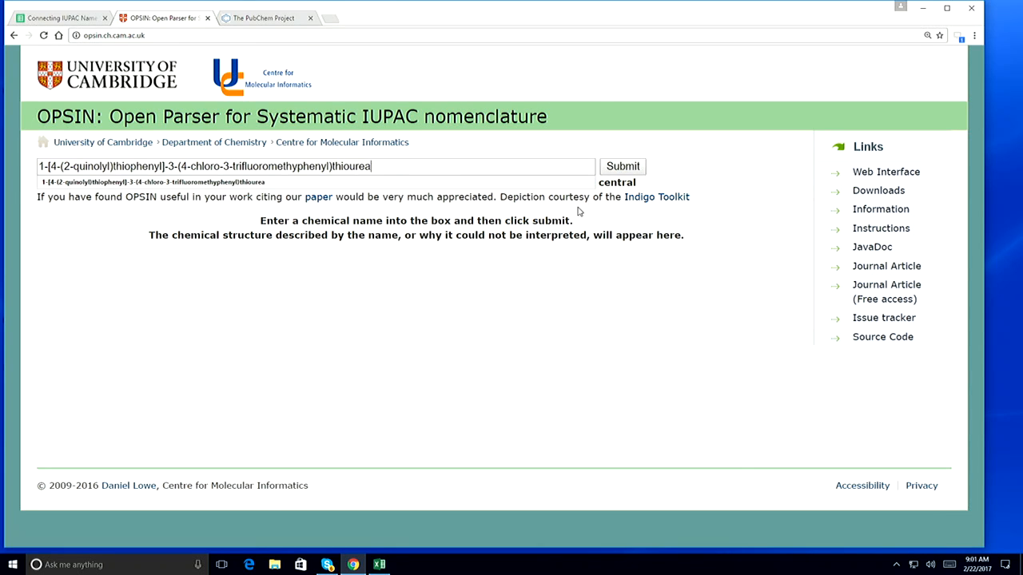
pyautogui.click(631, 170)
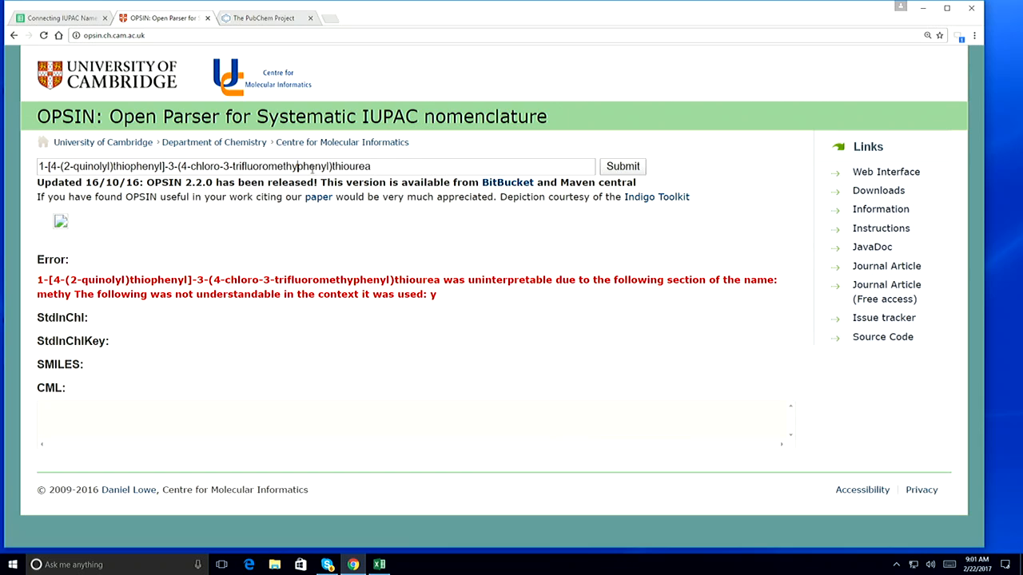
# - Correct the submitted name to 1-[4-(2-quinolyl)thiophenyl]-3-(4-chloro-3-trifluoromethylphenyl)thiourea, resubmit it, and review the resulting structure and identifiers
pyautogui.write('l')
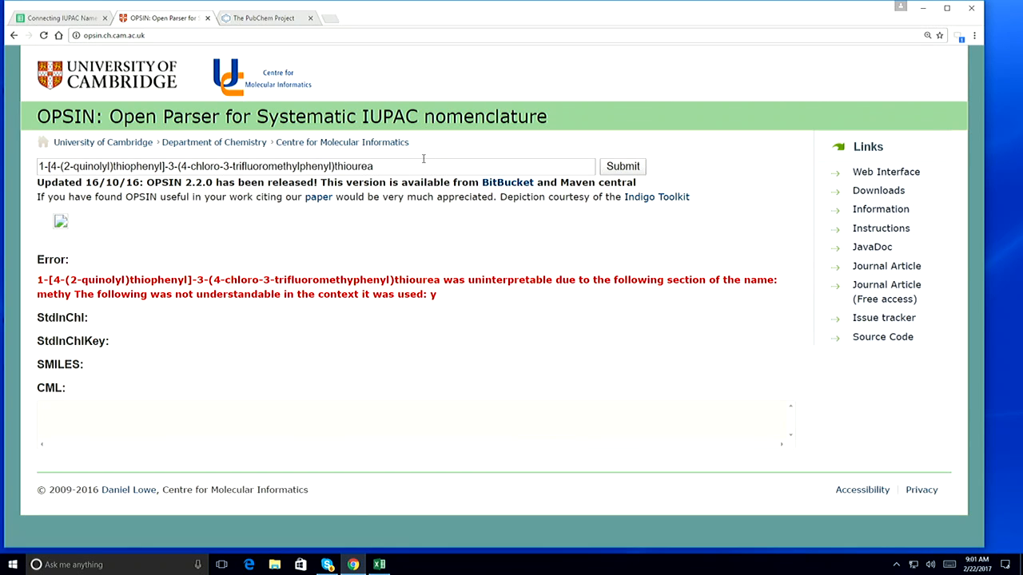
pyautogui.click(619, 169)
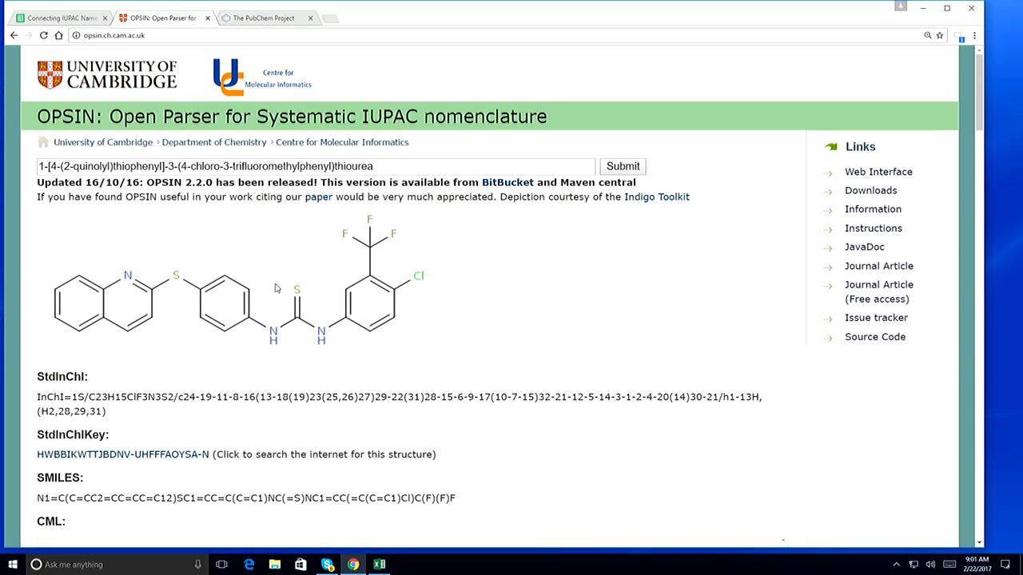
pyautogui.scroll(-3, 327, 307)
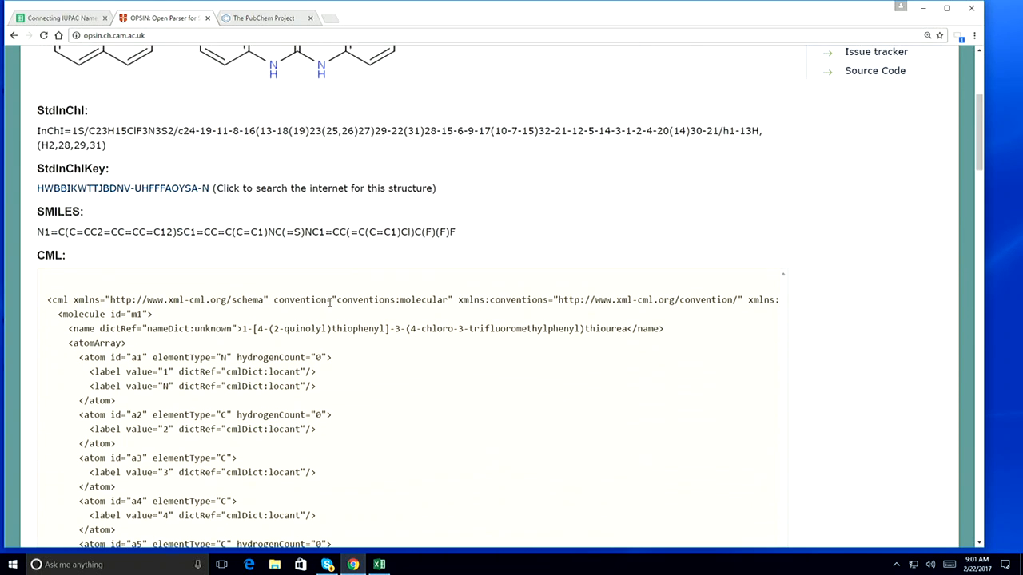
pyautogui.scroll(1, 330, 299)
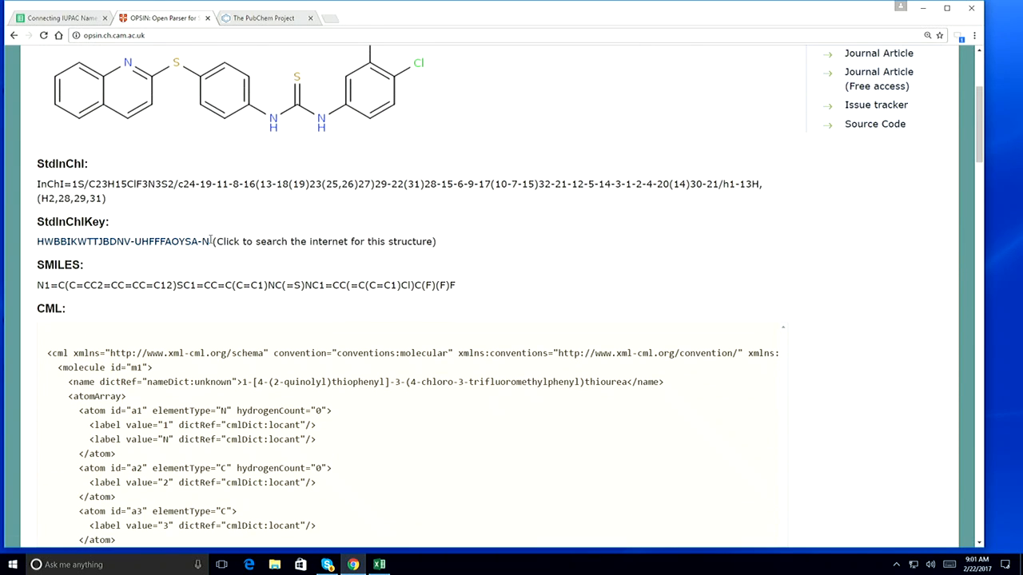
pyautogui.moveTo(211, 241); pyautogui.dragTo(36, 242)
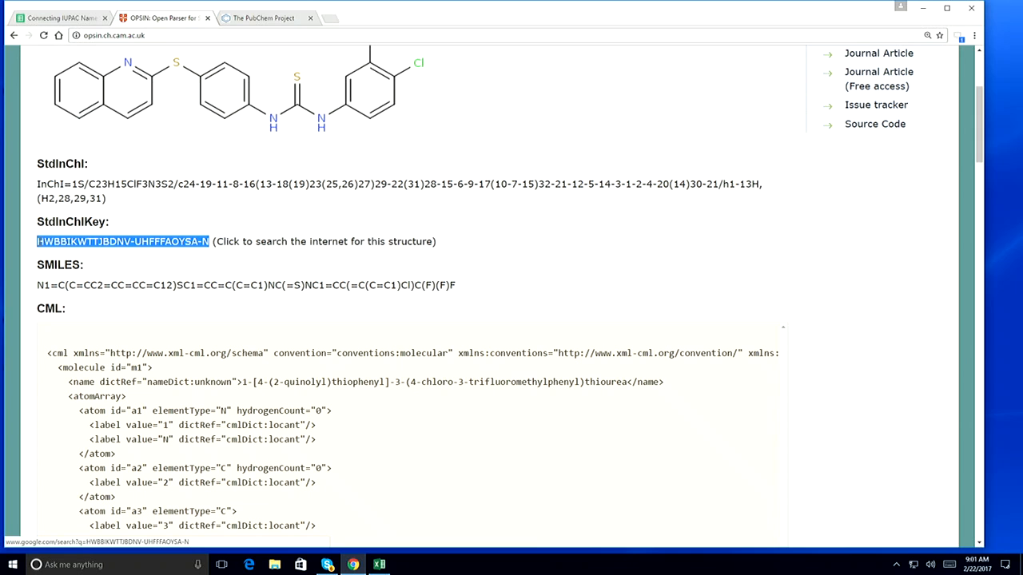
pyautogui.click(583, 262)
pyautogui.scroll(1, 583, 262)
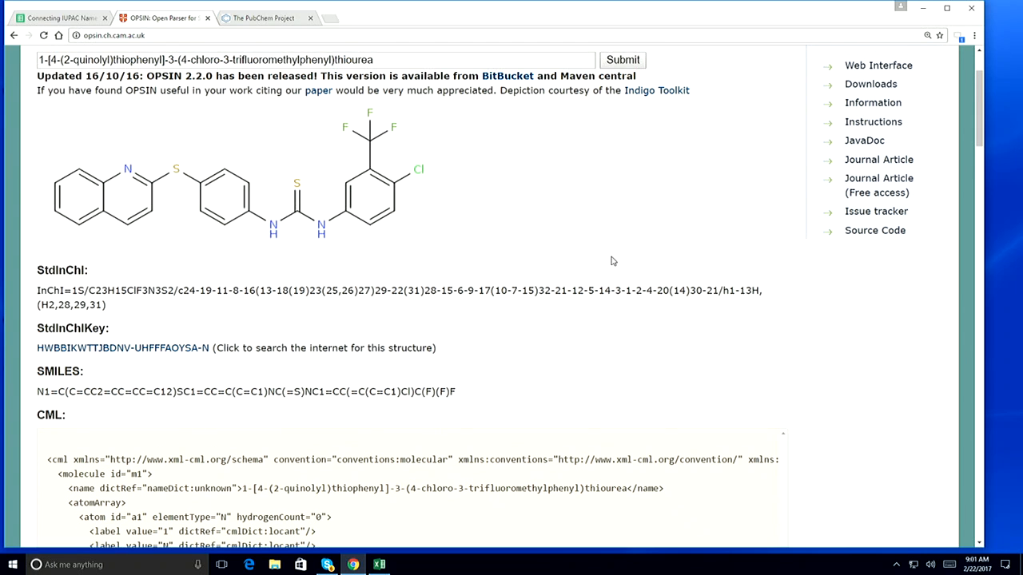
# - Open OPSIN's web service instructions and examine the service URL and the .stdinchi file extension
pyautogui.click(869, 126)
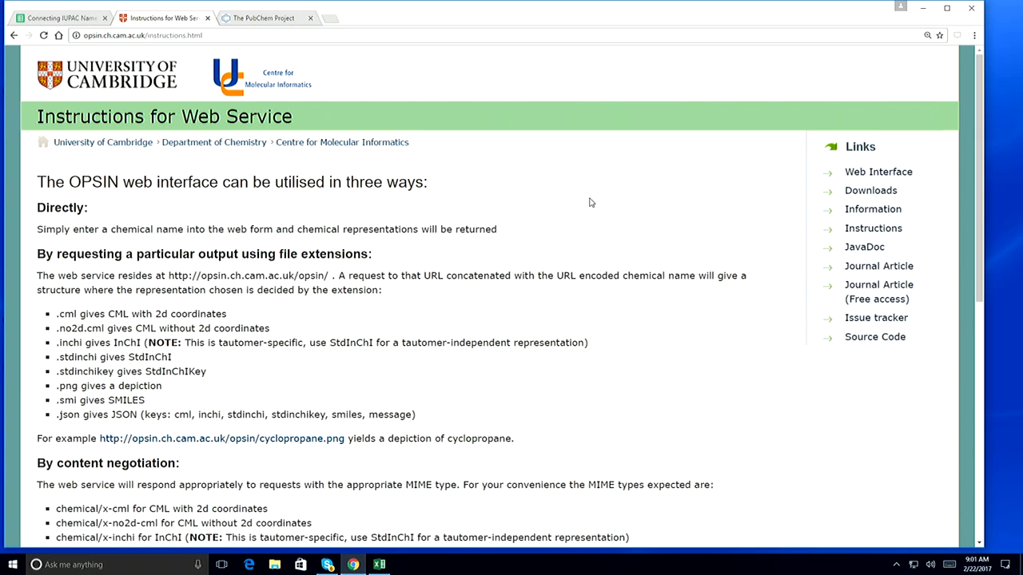
pyautogui.scroll(-1, 591, 203)
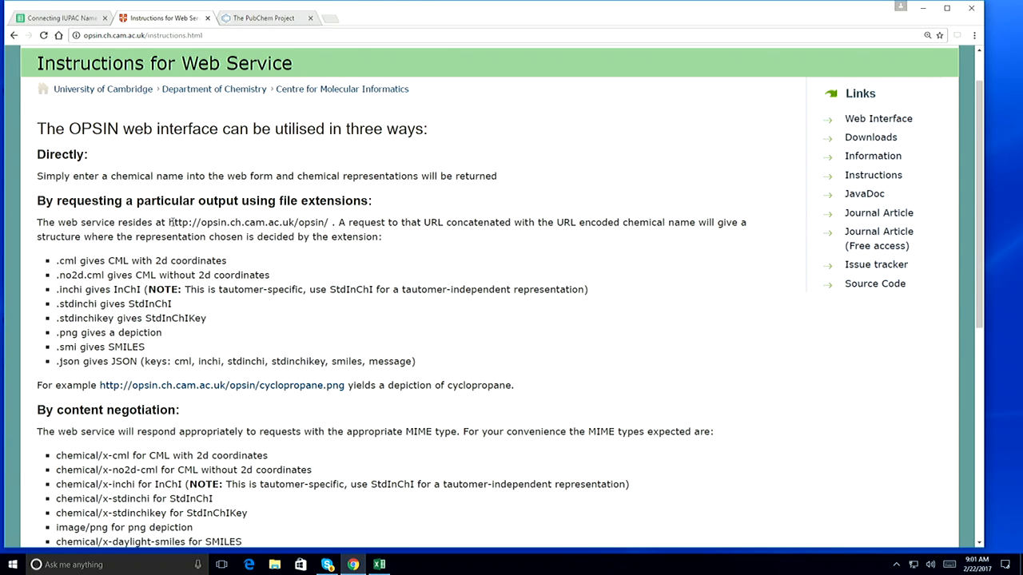
pyautogui.moveTo(168, 222); pyautogui.dragTo(333, 222)
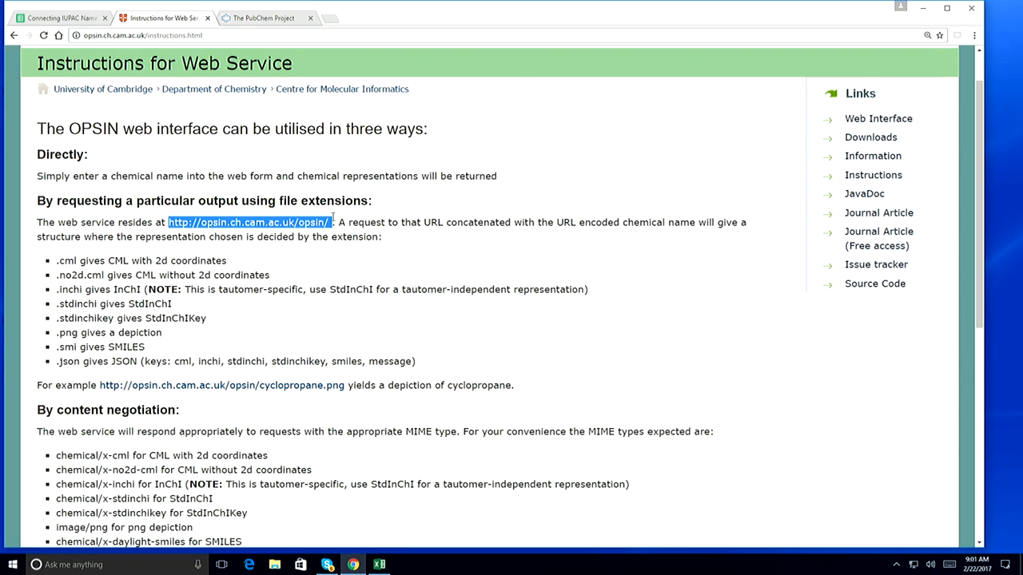
pyautogui.hotkey('ctrl', '+')
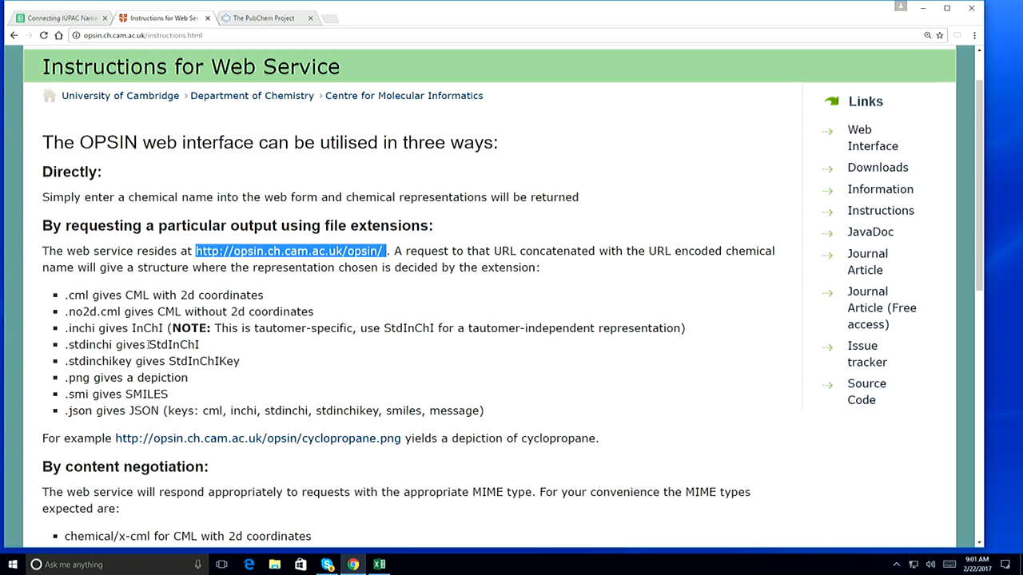
pyautogui.click(118, 346)
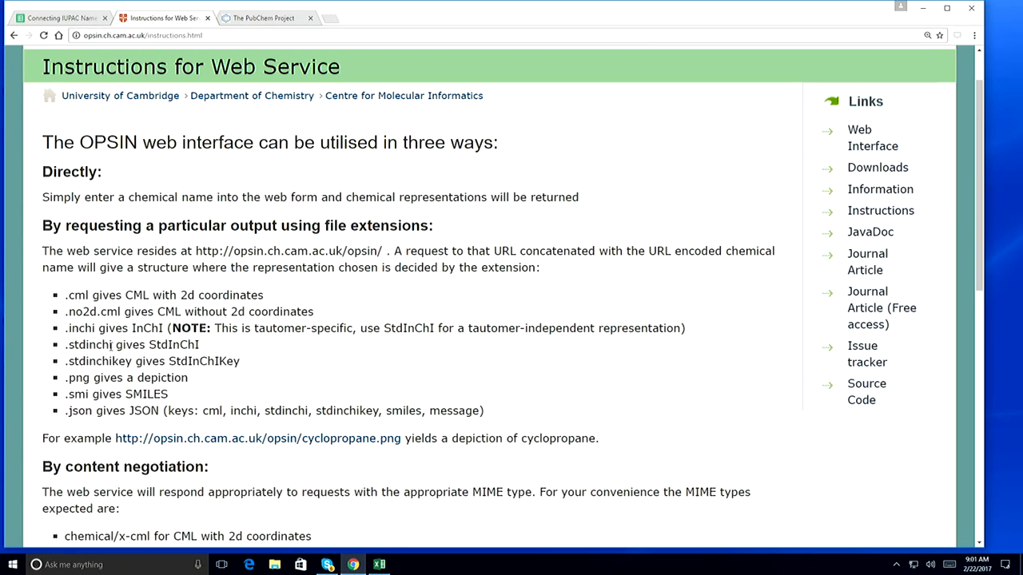
pyautogui.moveTo(115, 345); pyautogui.dragTo(64, 346)
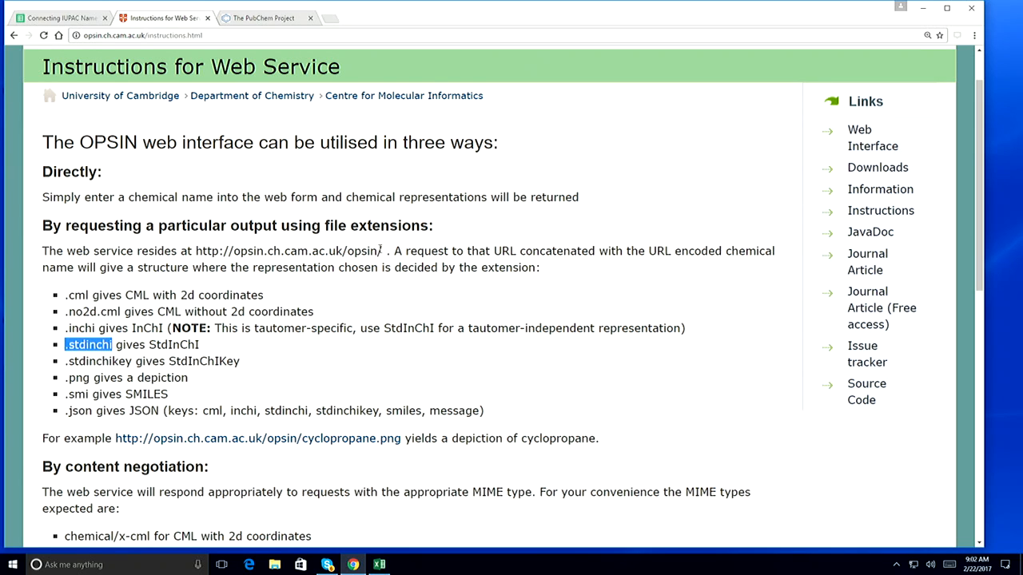
pyautogui.click(380, 250)
pyautogui.moveTo(379, 250); pyautogui.dragTo(196, 250)
pyautogui.hotkey('ctrl', 'c')
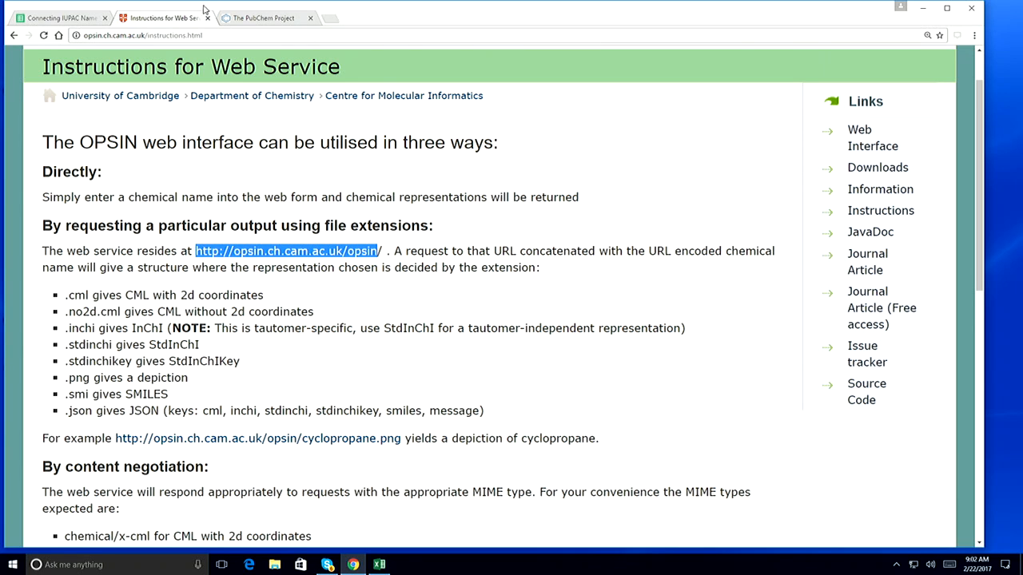
pyautogui.click(52, 17)
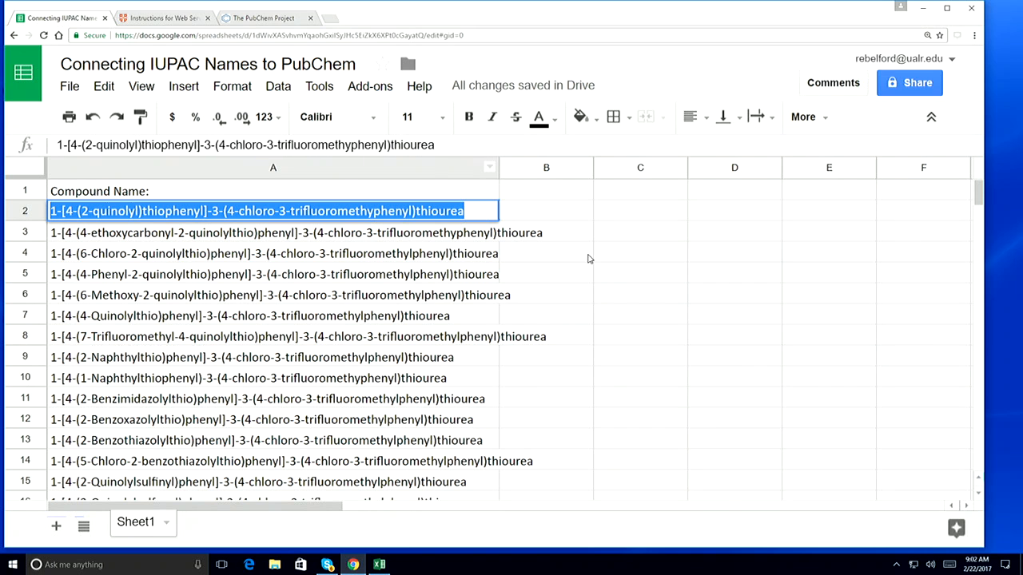
pyautogui.doubleClick(536, 211)
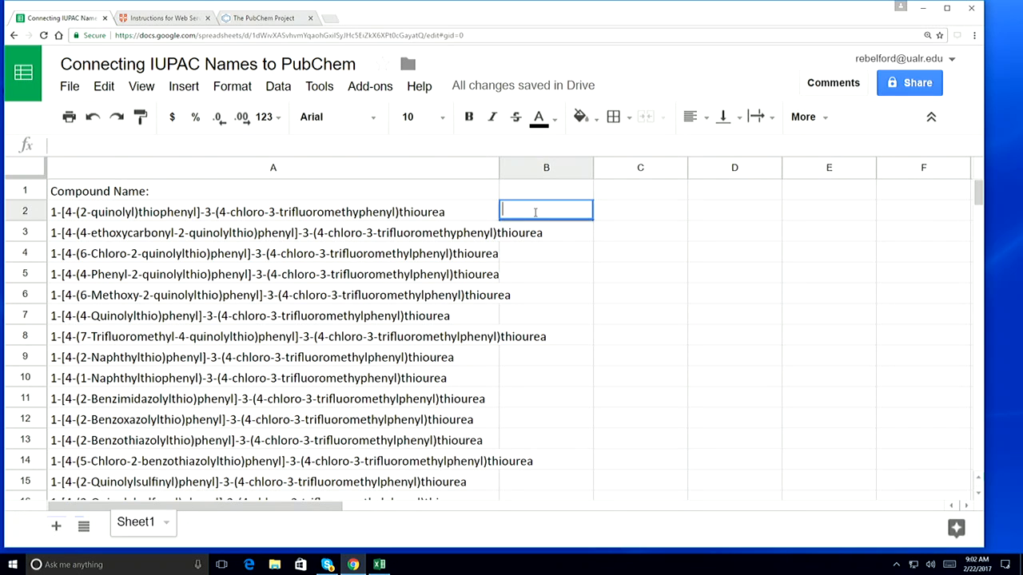
pyautogui.write('=')
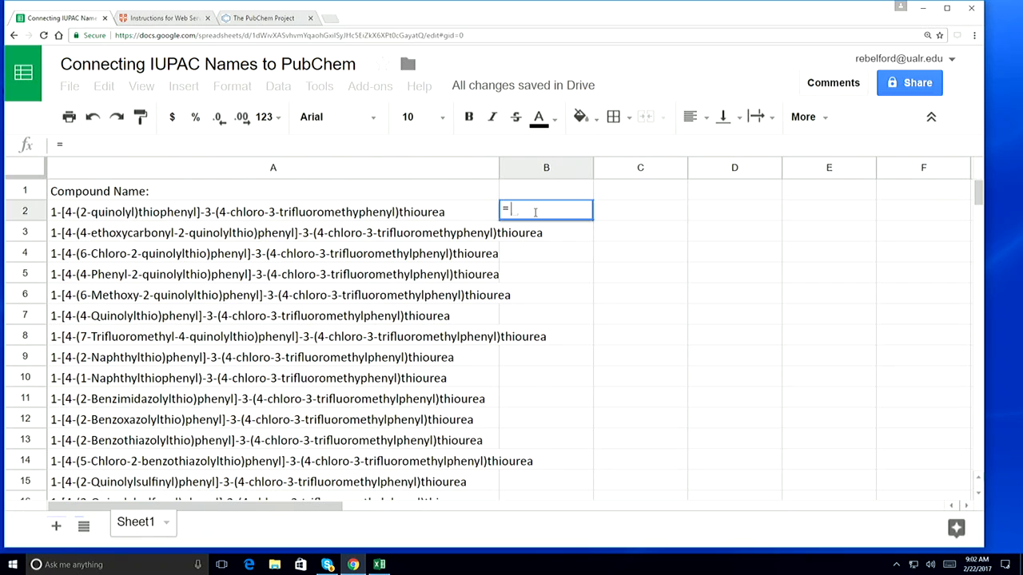
pyautogui.write('Imp')
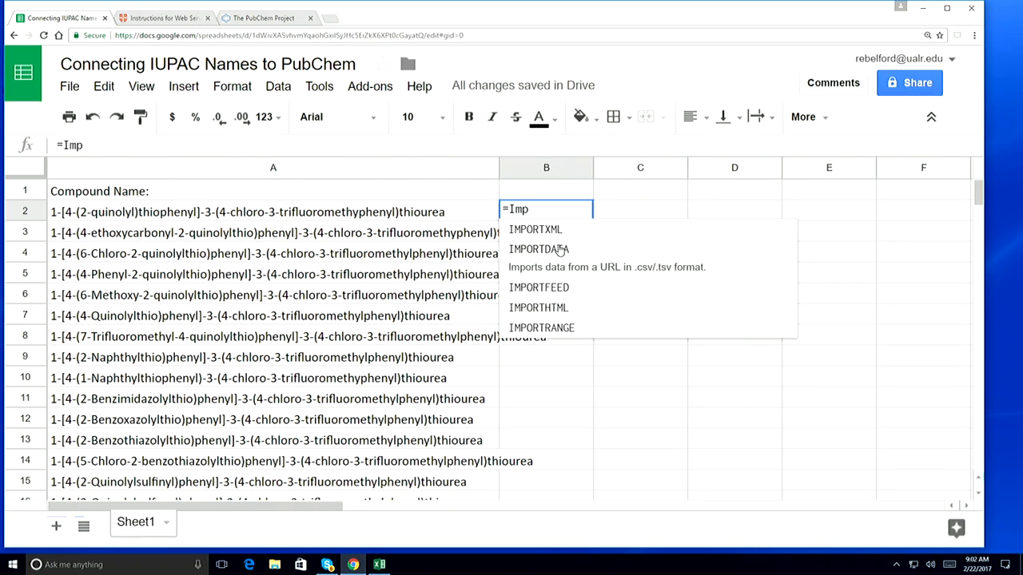
pyautogui.click(557, 251)
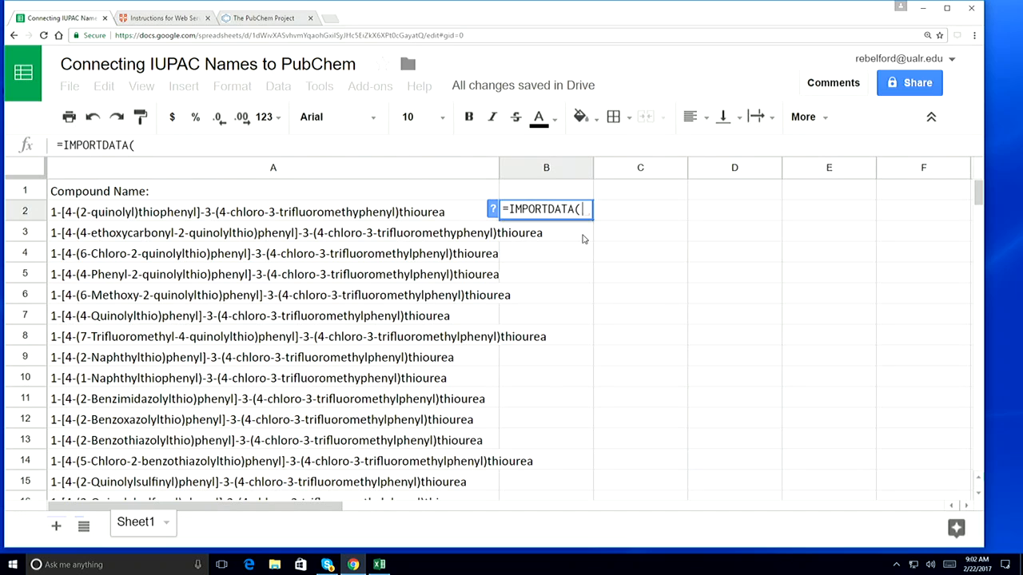
pyautogui.write('"')
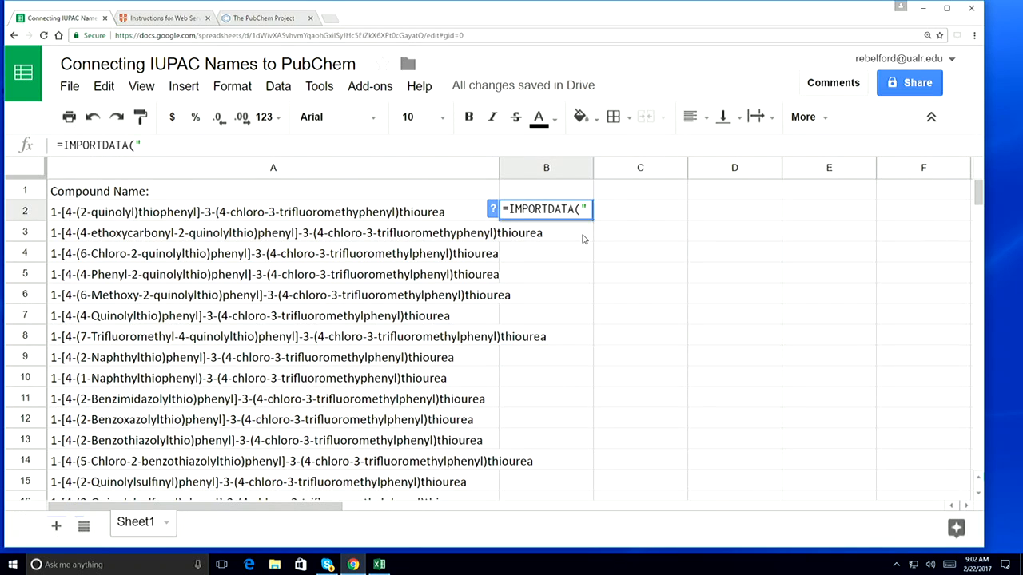
pyautogui.hotkey('ctrl', 'v')
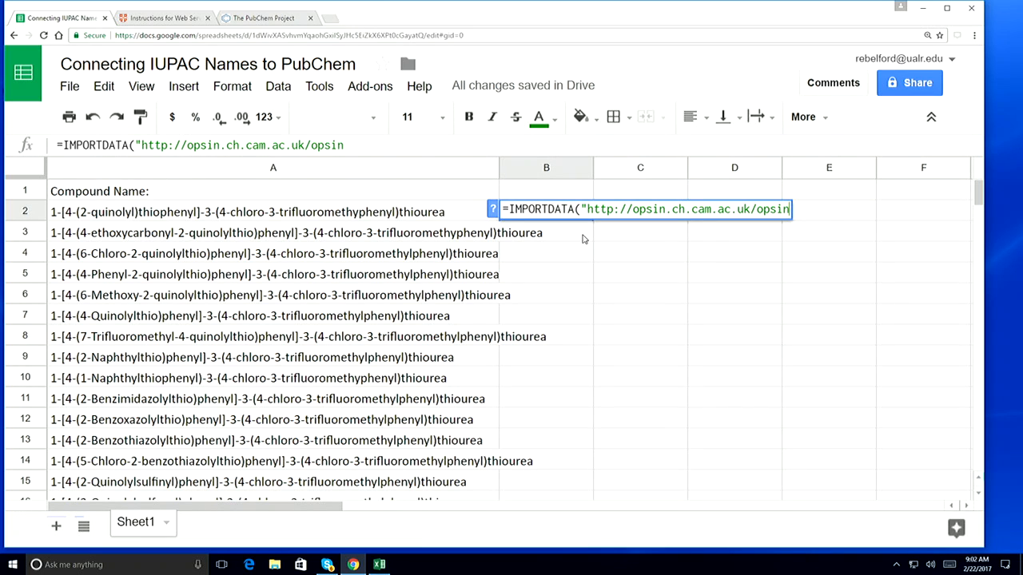
pyautogui.write('/')
pyautogui.click(367, 214)
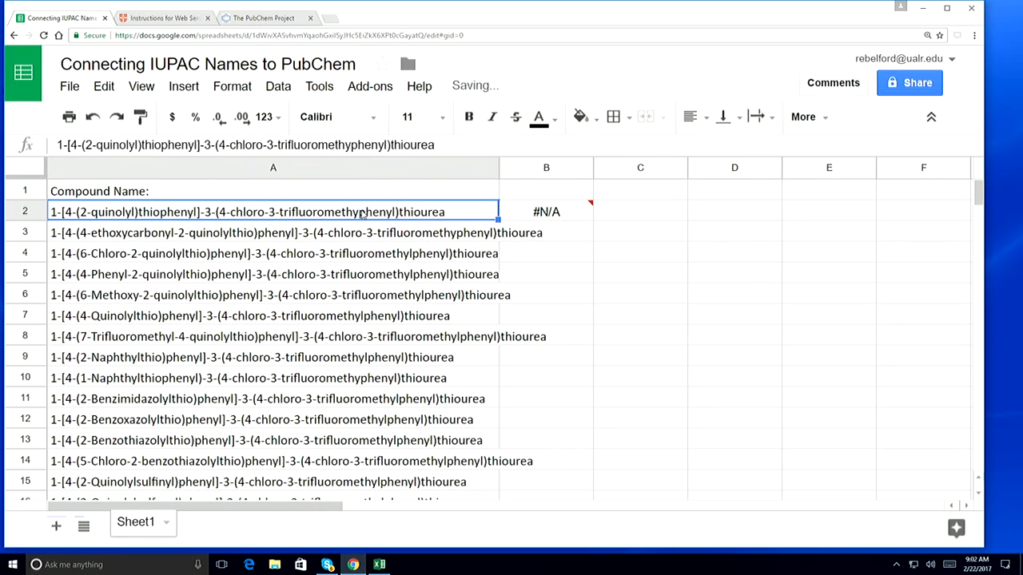
# - Correct the compound name in A2 by adding the missing "l" so it reads trifluoromethylphenyl
pyautogui.doubleClick(358, 213)
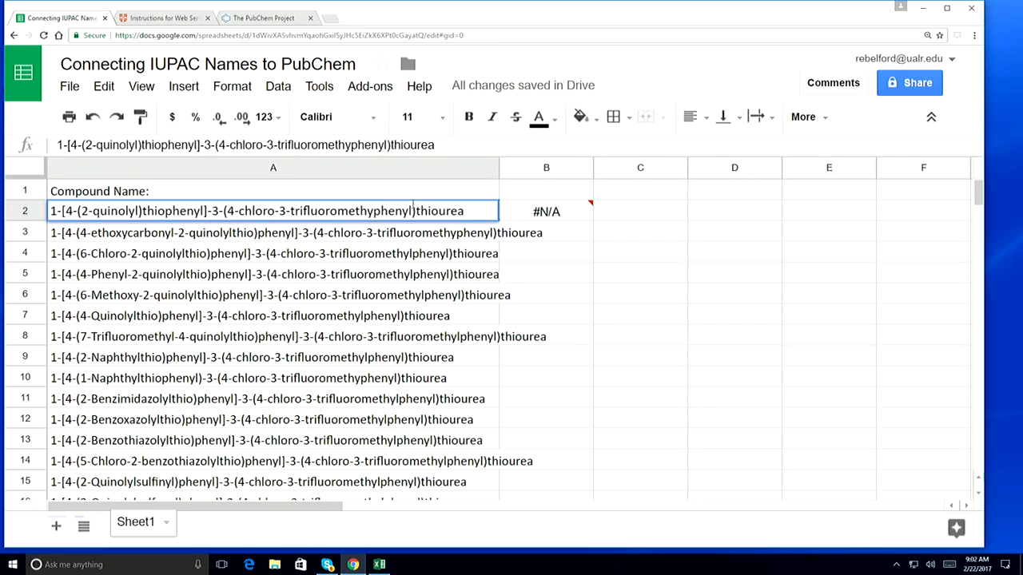
pyautogui.write('l')
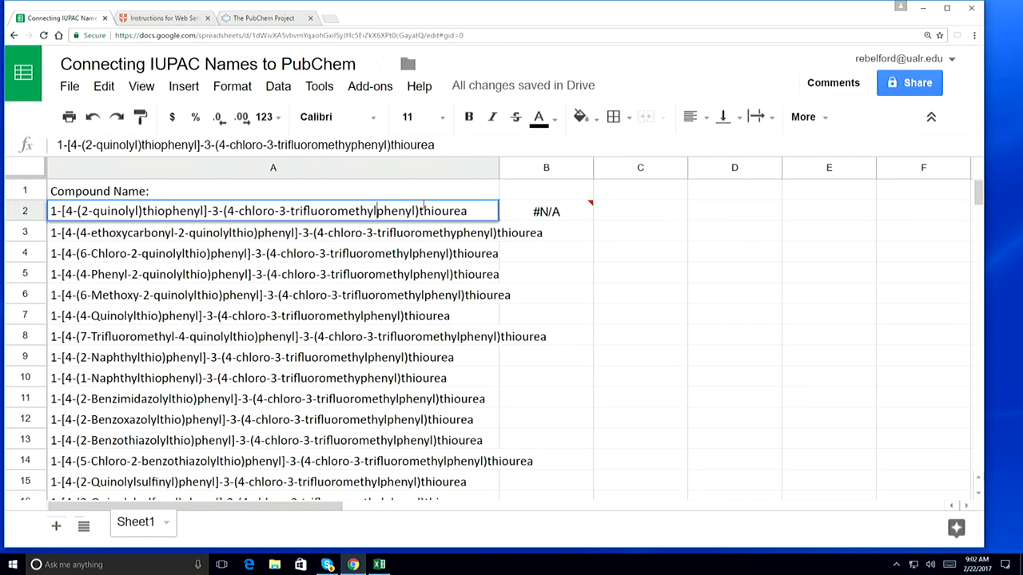
pyautogui.click(537, 206)
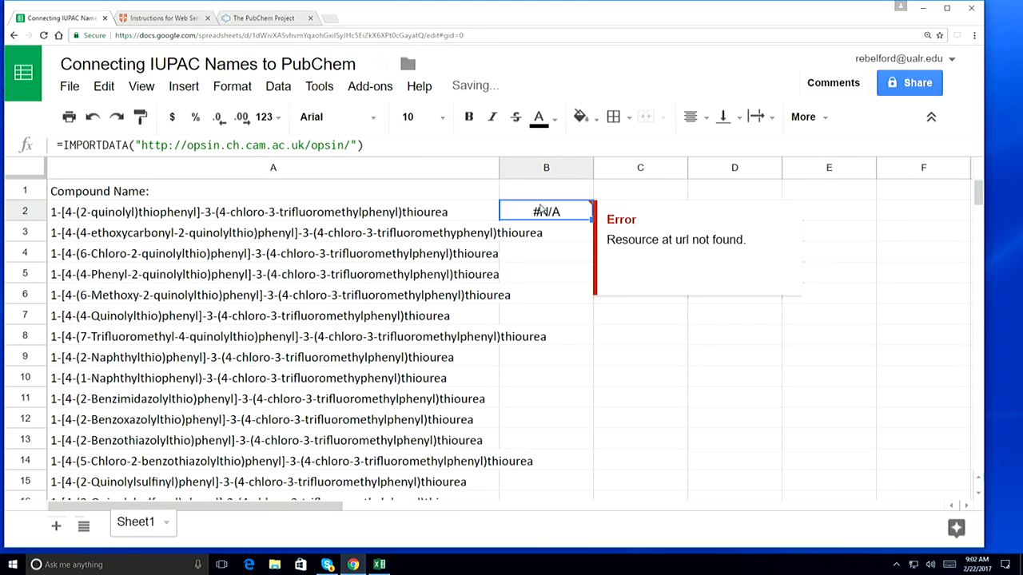
pyautogui.doubleClick(537, 207)
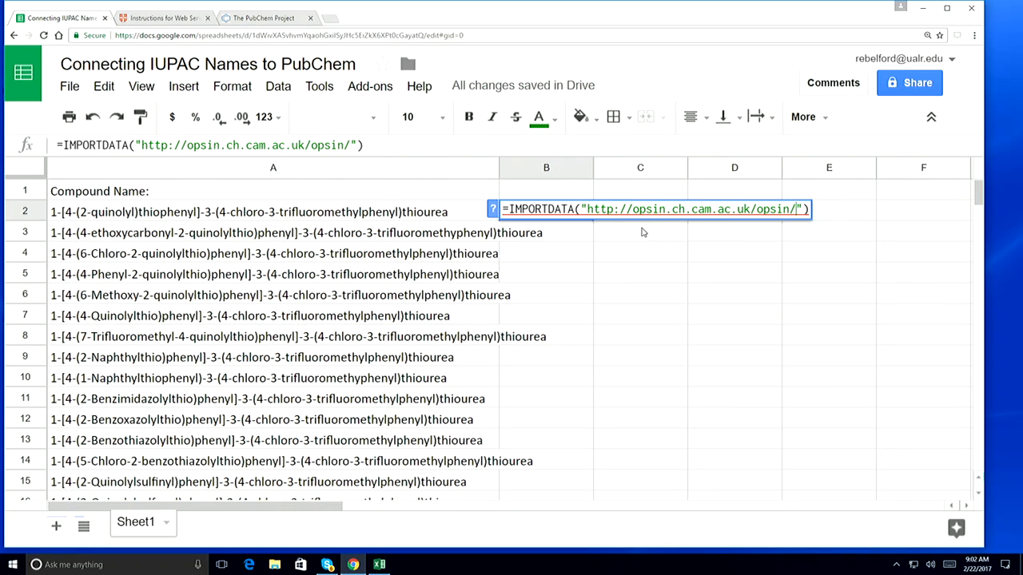
pyautogui.write('"')
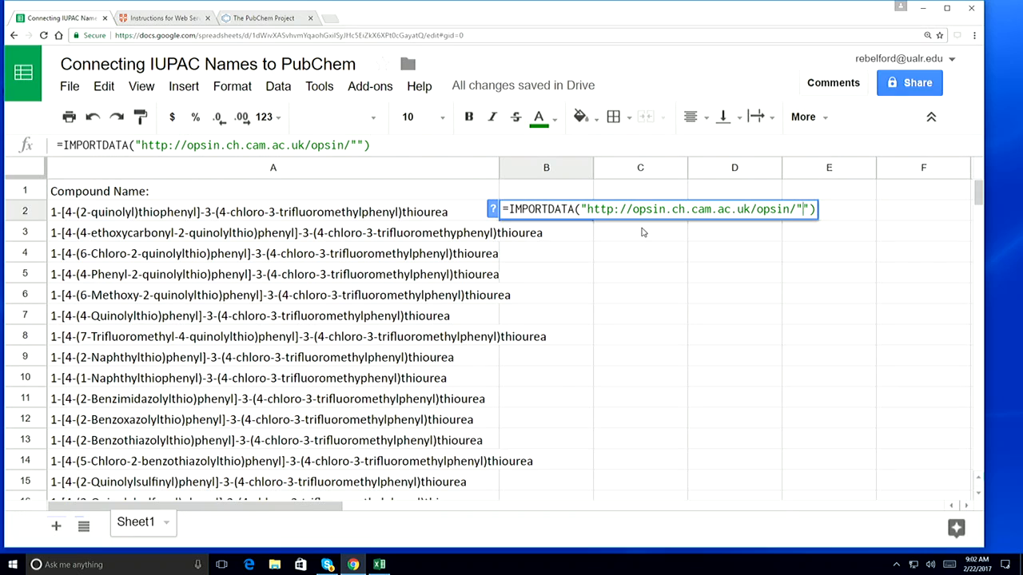
pyautogui.write('&')
pyautogui.click(274, 215)
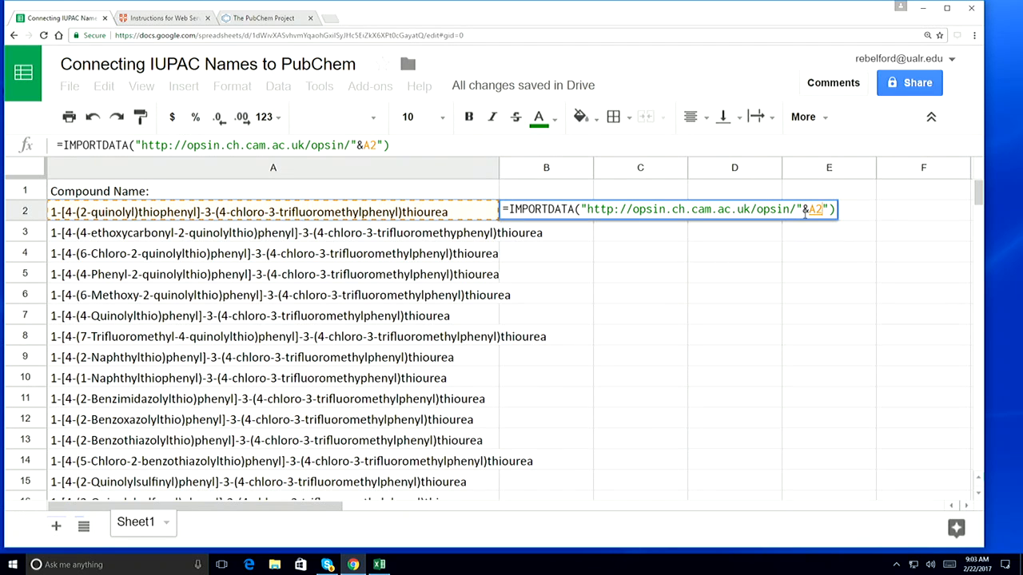
pyautogui.write('&')
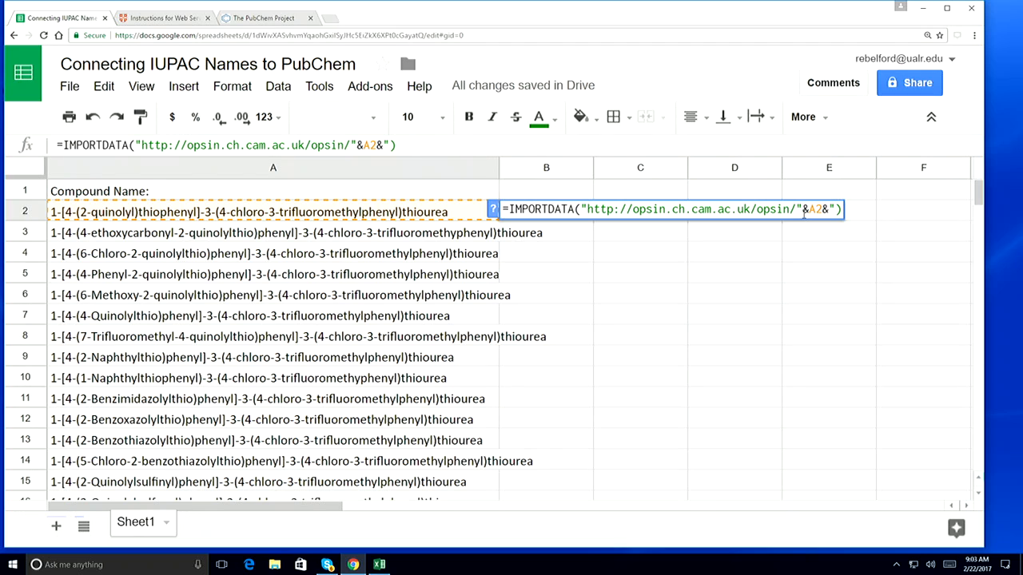
pyautogui.write('"')
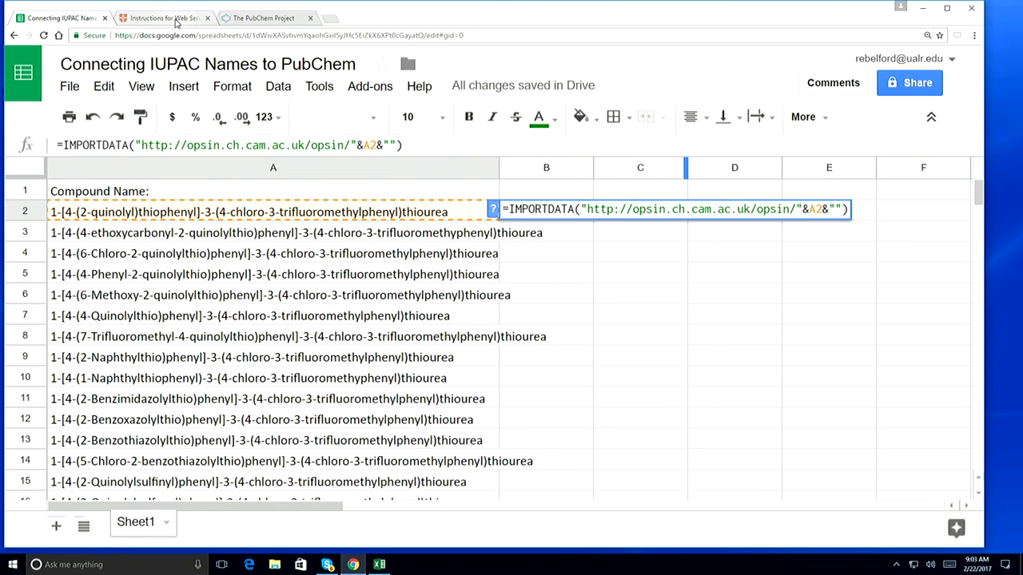
# - Look up OPSIN's .stdinchikey extension, add it as the suffix in the B2 formula, and widen column B to fit the InChIKey
pyautogui.click(164, 18)
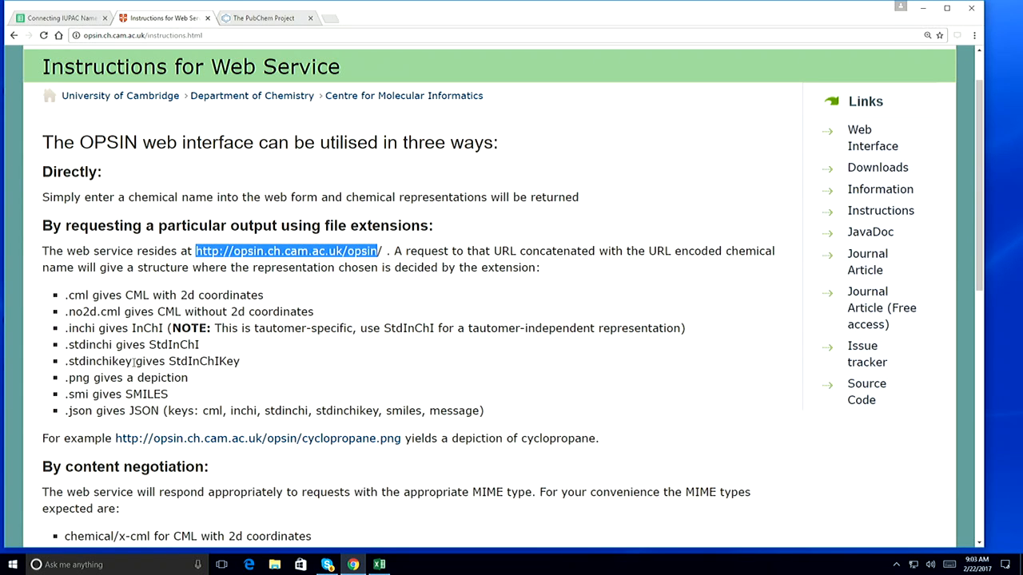
pyautogui.moveTo(132, 362); pyautogui.dragTo(69, 361)
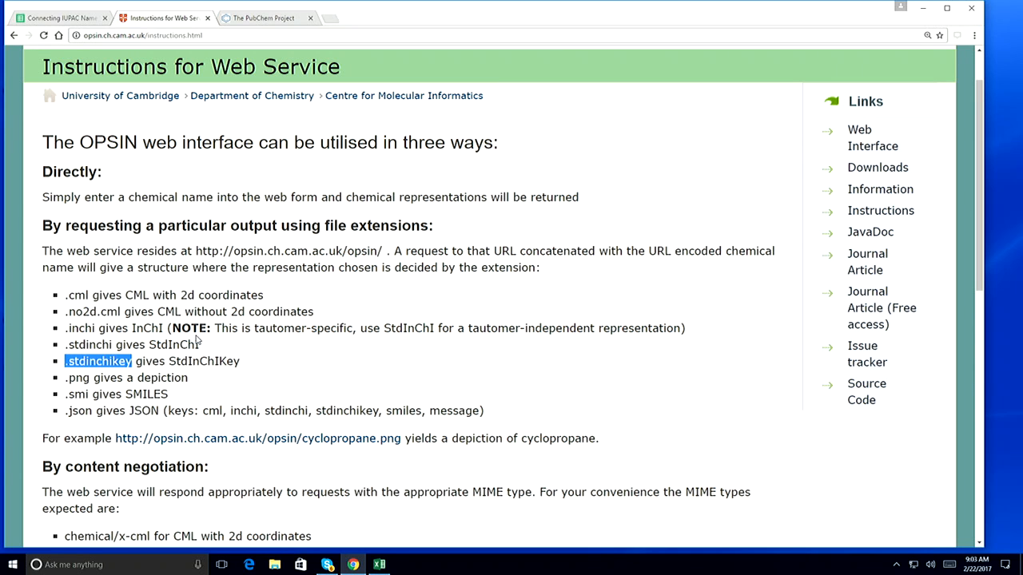
pyautogui.click(67, 18)
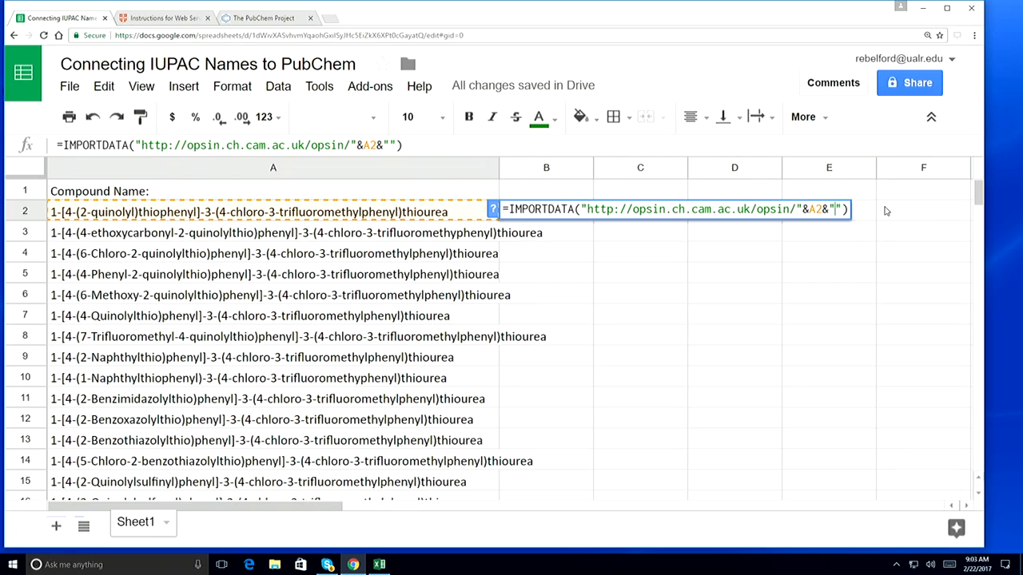
pyautogui.write('.stdinchikey')
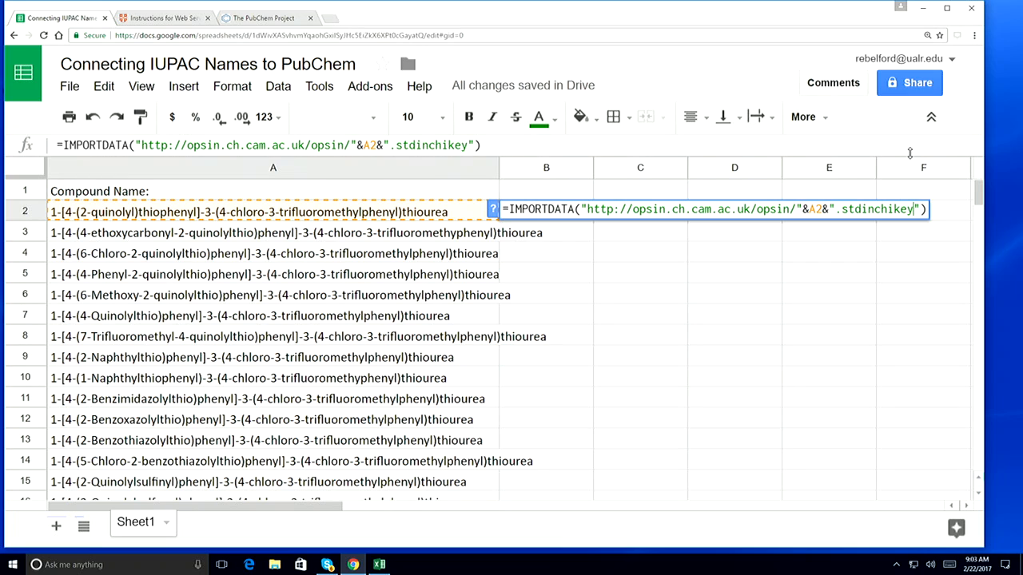
pyautogui.press('Return')
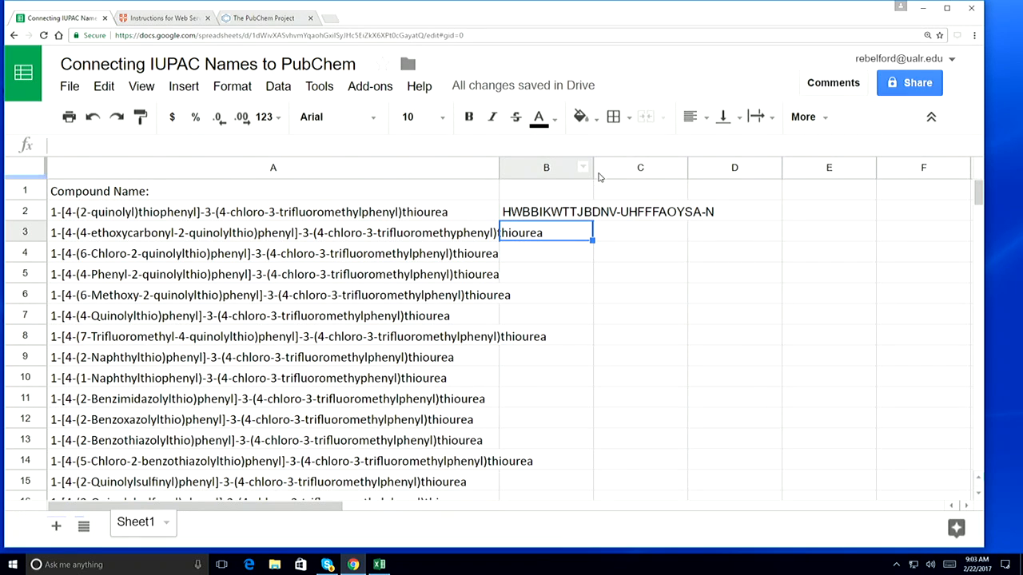
pyautogui.moveTo(590, 168); pyautogui.dragTo(704, 168)
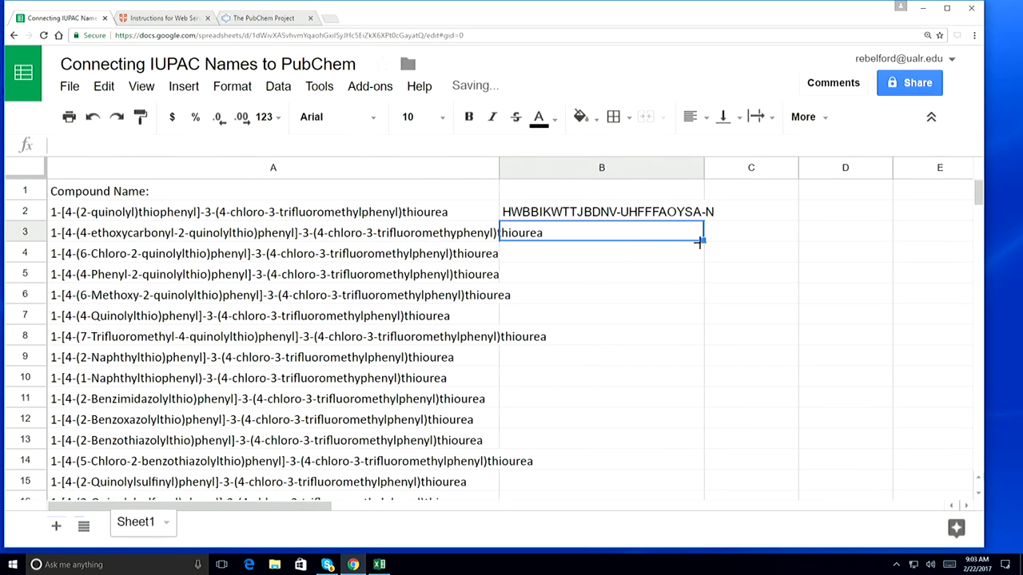
pyautogui.moveTo(703, 240); pyautogui.dragTo(658, 429)
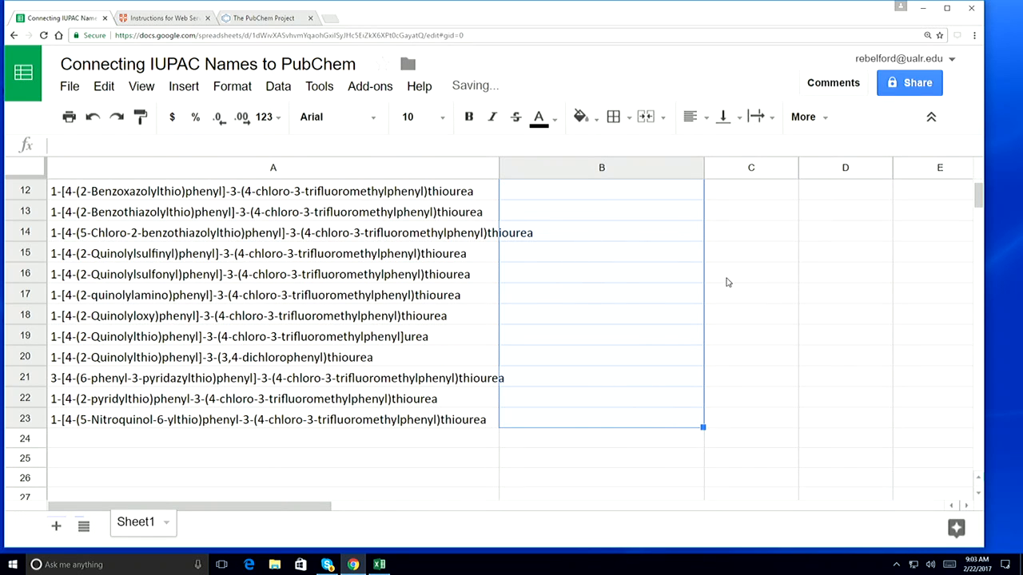
pyautogui.scroll(1, 789, 316)
pyautogui.hotkey('ctrl', 'z')
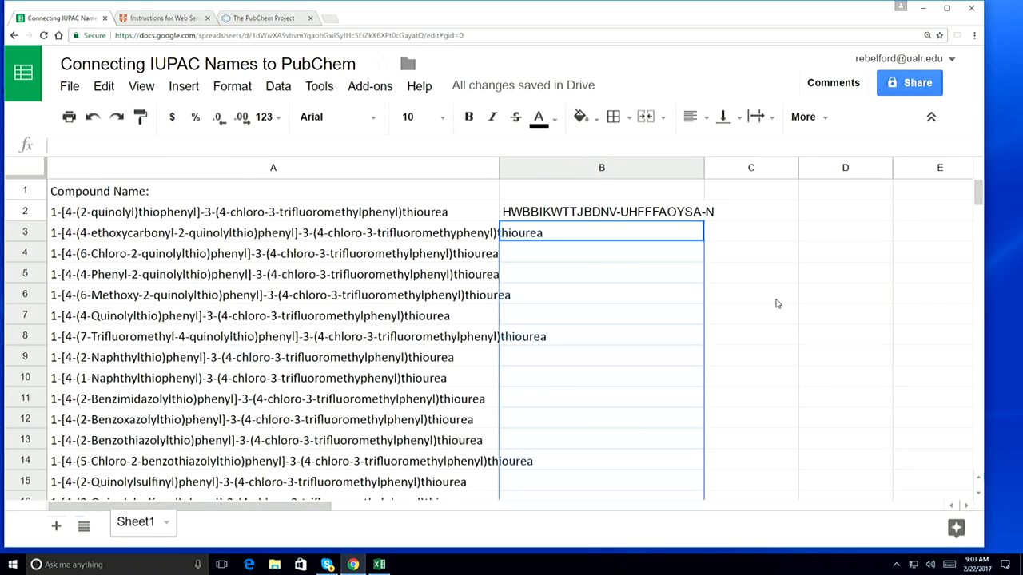
# - Fill the IMPORTDATA formula from B2 down through B23 for all listed compounds
pyautogui.click(684, 214)
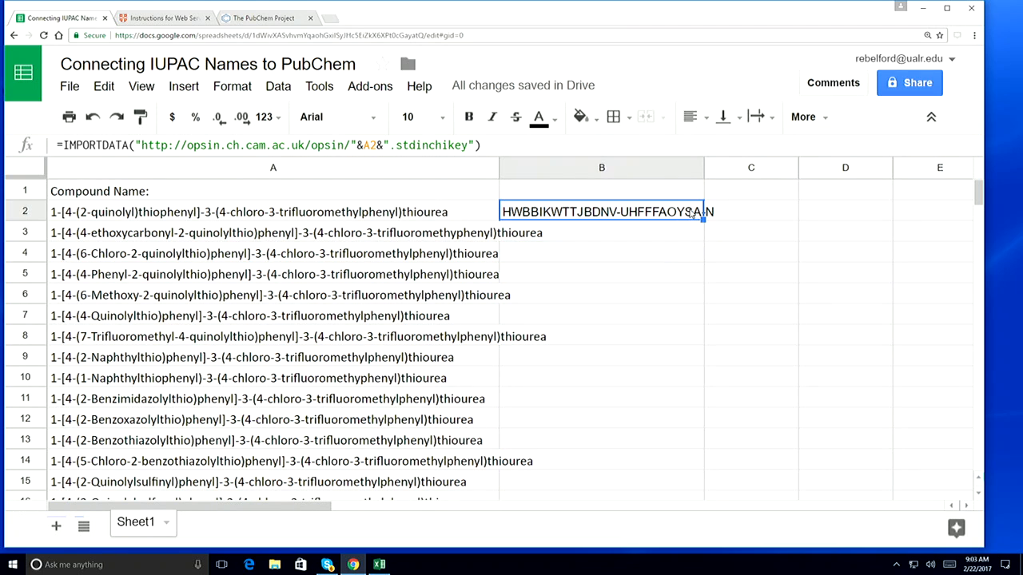
pyautogui.moveTo(704, 220); pyautogui.dragTo(660, 471)
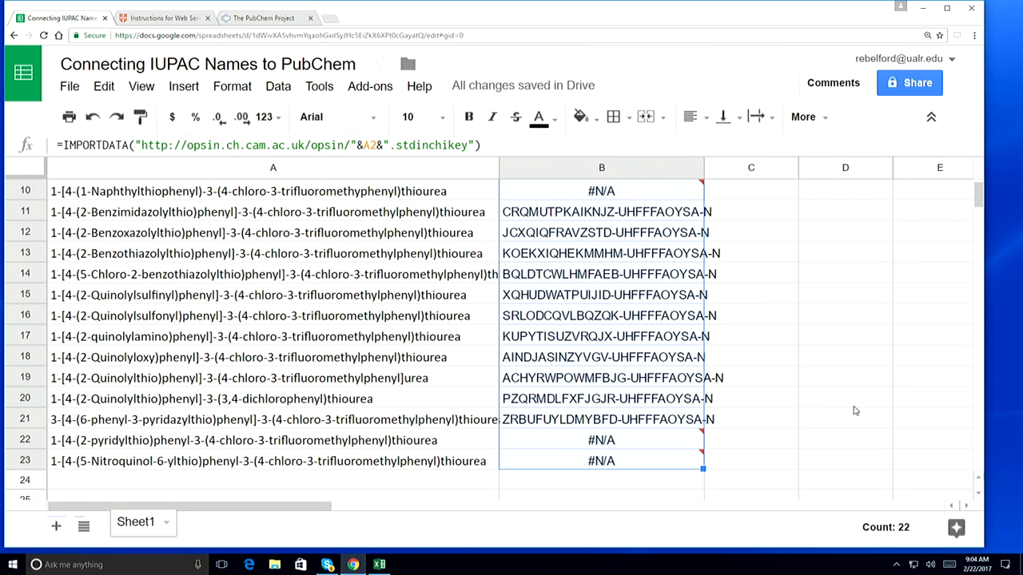
pyautogui.scroll(1, 769, 364)
pyautogui.scroll(2, 769, 364)
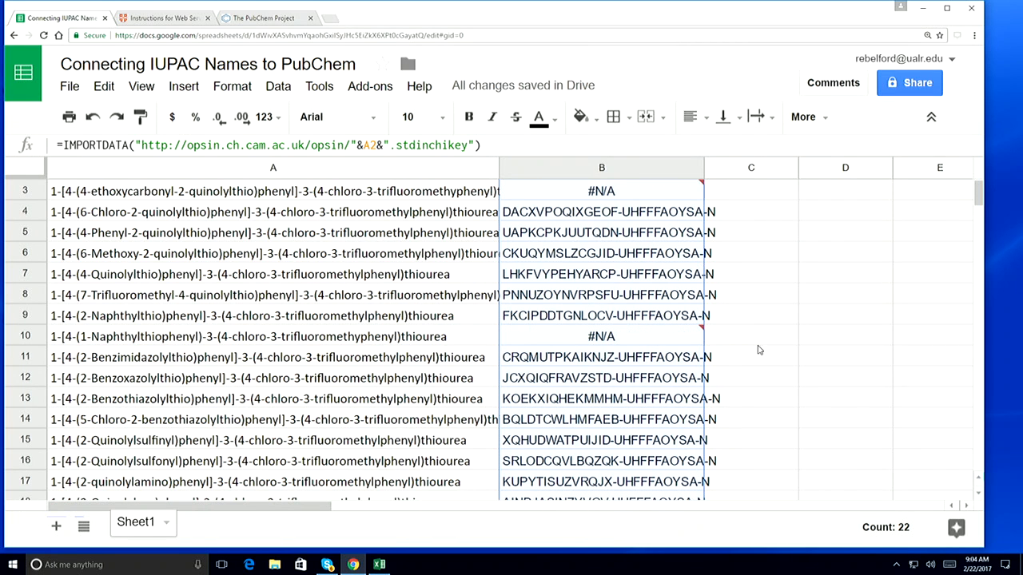
# - Copy the InChIKey DACXVPOQIXGEOF-UHFFFAOYSA-N from B4, search PubChem for it, and examine the compound record's 2D structure
pyautogui.doubleClick(573, 211)
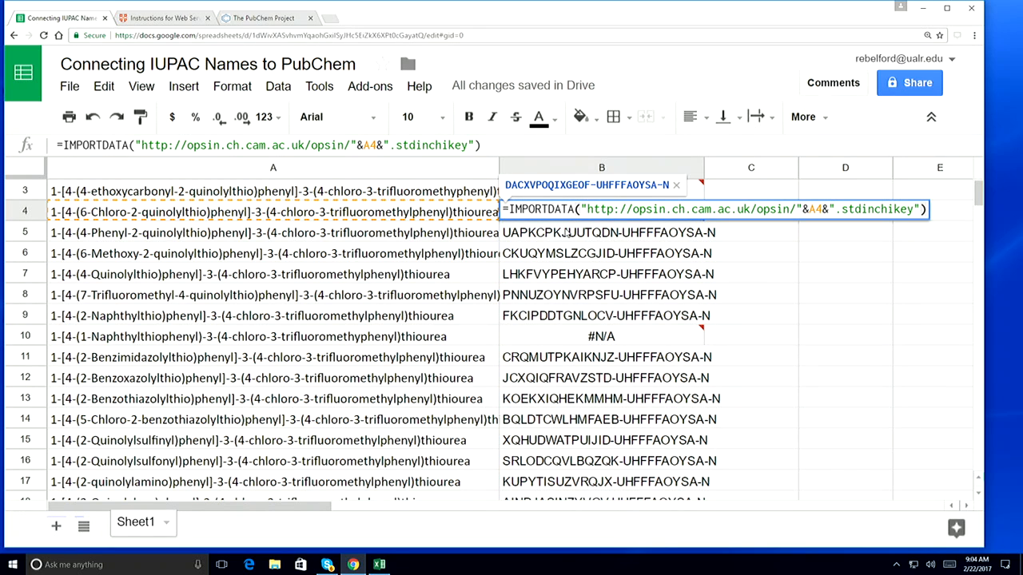
pyautogui.moveTo(557, 200)
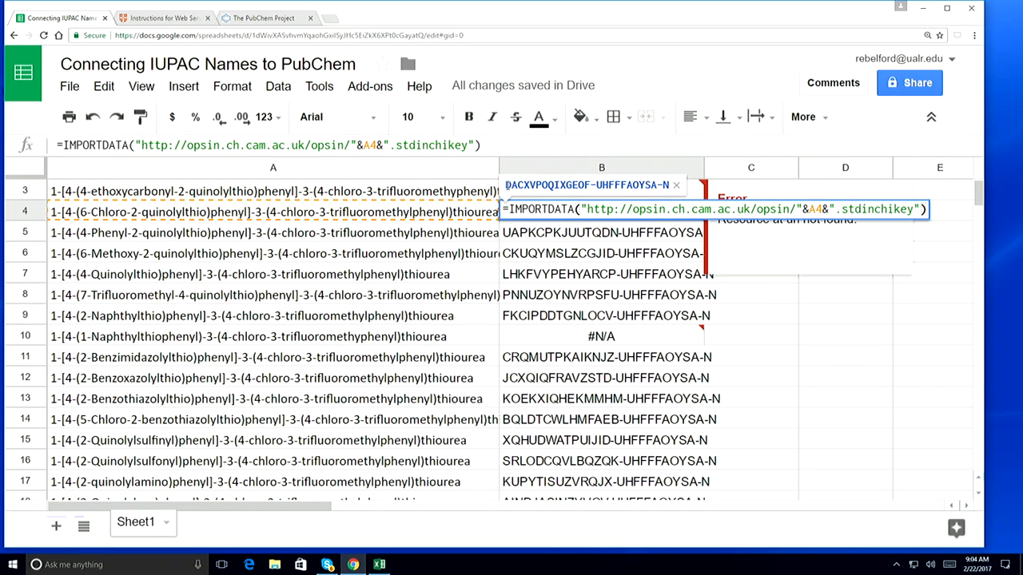
pyautogui.moveTo(505, 185); pyautogui.dragTo(674, 190)
pyautogui.hotkey('ctrl', 'c')
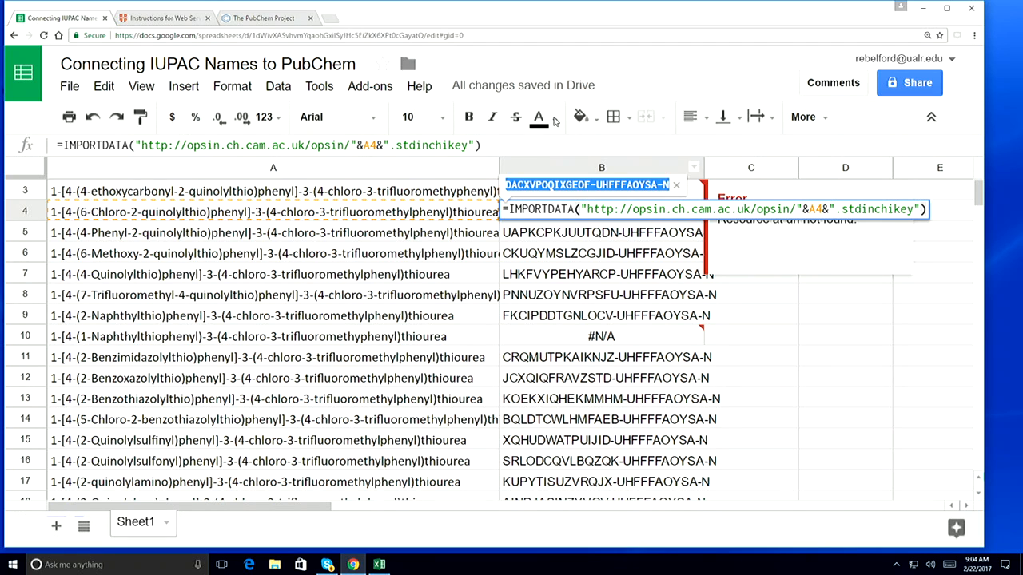
pyautogui.click(276, 20)
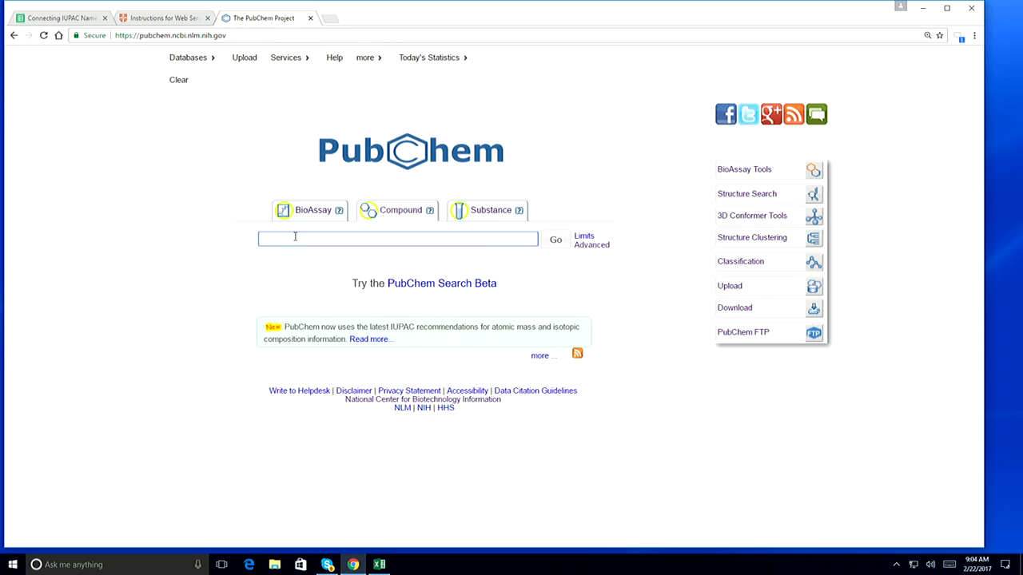
pyautogui.hotkey('ctrl', 'v')
pyautogui.press('Return')
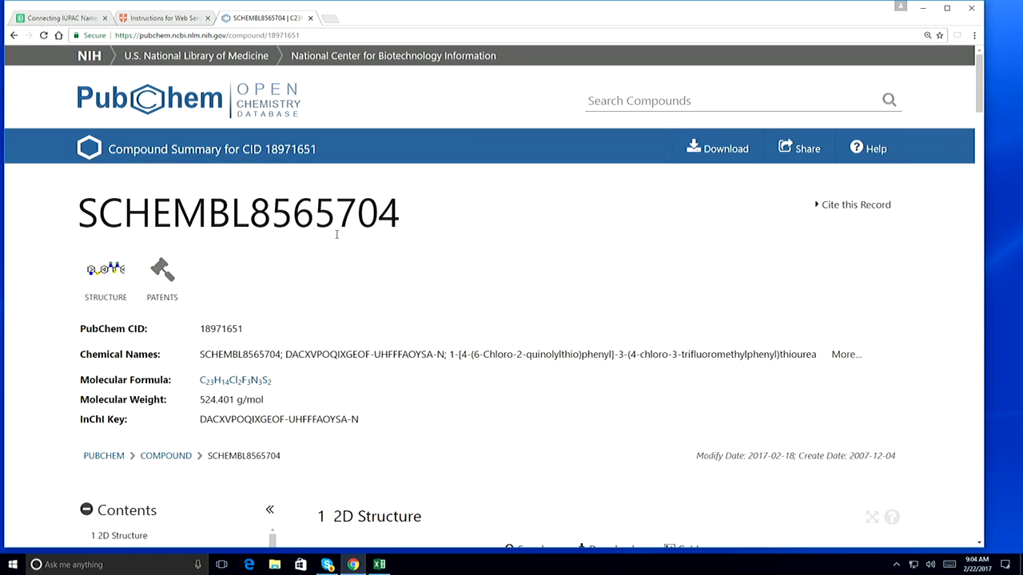
pyautogui.scroll(-5, 555, 299)
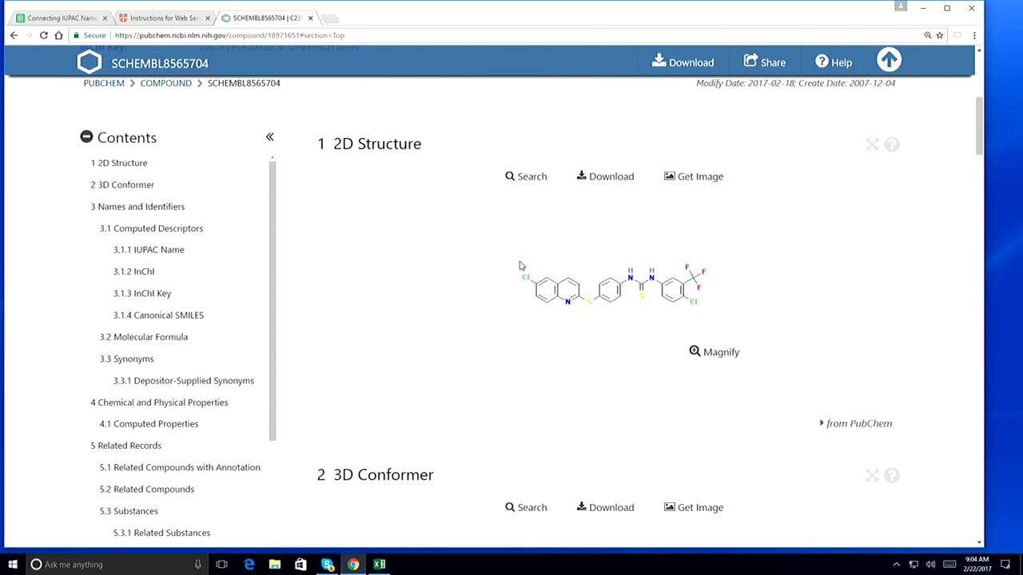
pyautogui.scroll(5, 567, 349)
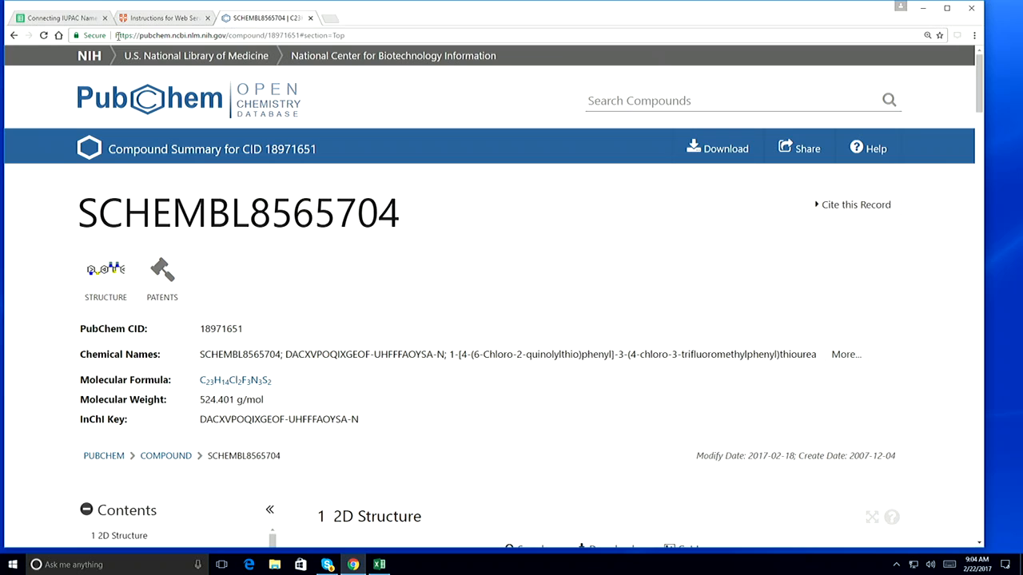
pyautogui.moveTo(116, 35); pyautogui.dragTo(267, 36)
pyautogui.hotkey('ctrl', 'c')
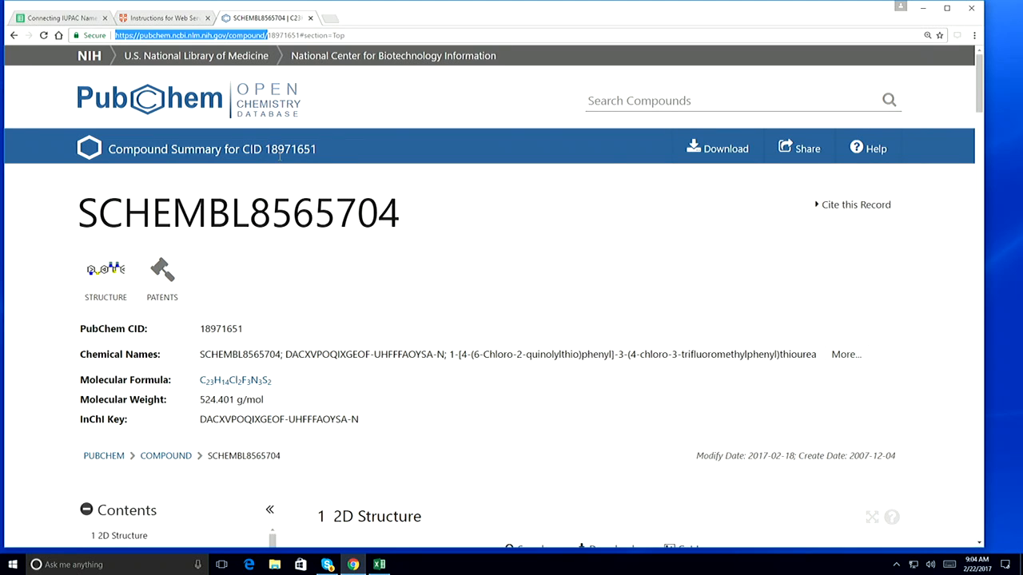
pyautogui.click(70, 21)
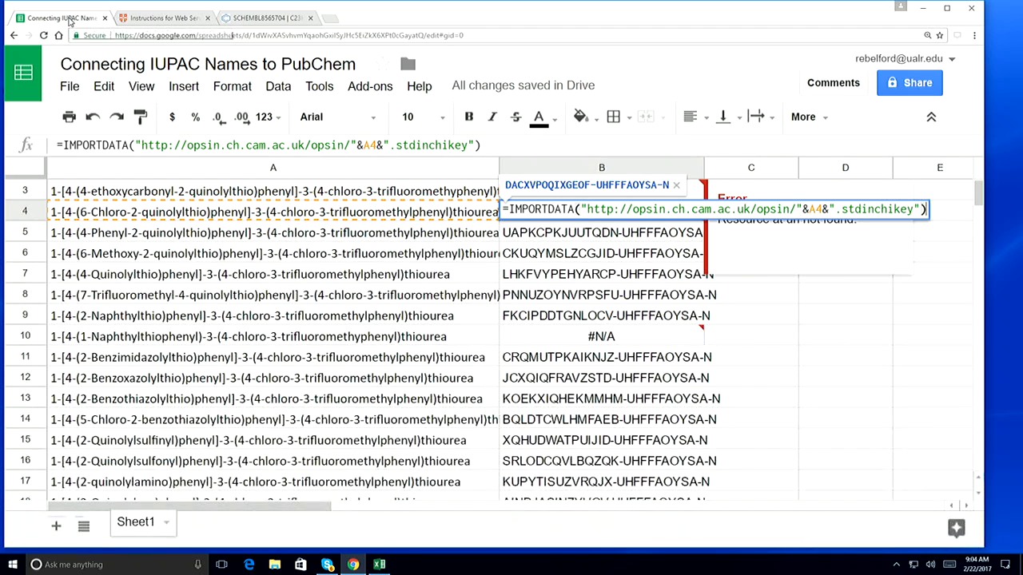
pyautogui.click(732, 190)
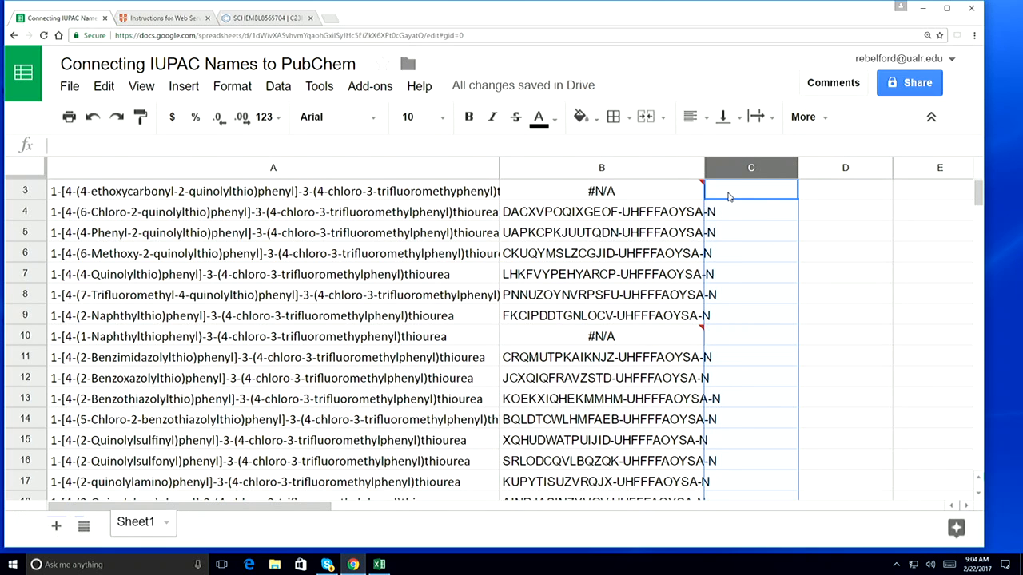
pyautogui.scroll(1, 729, 196)
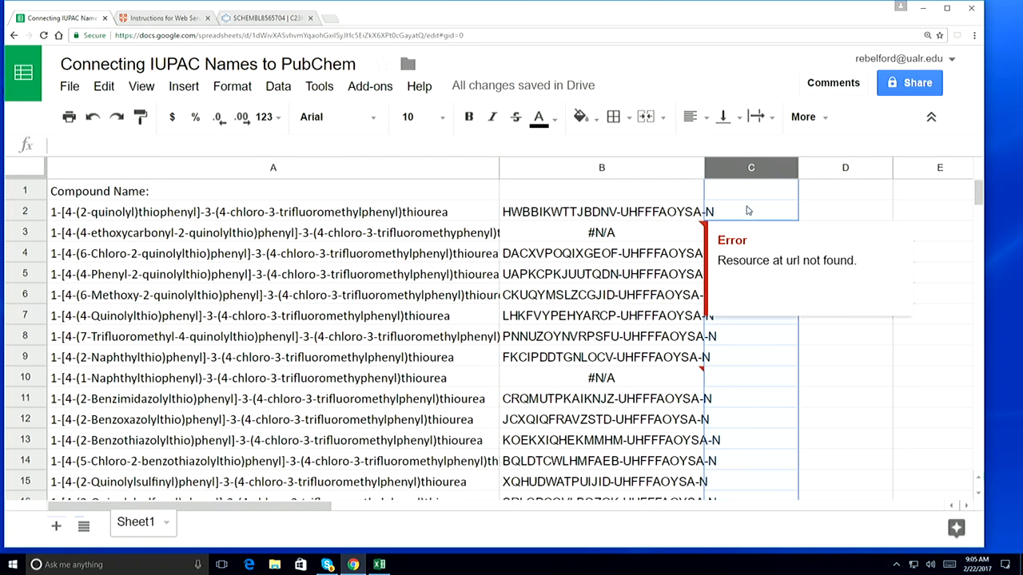
pyautogui.click(758, 213)
pyautogui.doubleClick(755, 210)
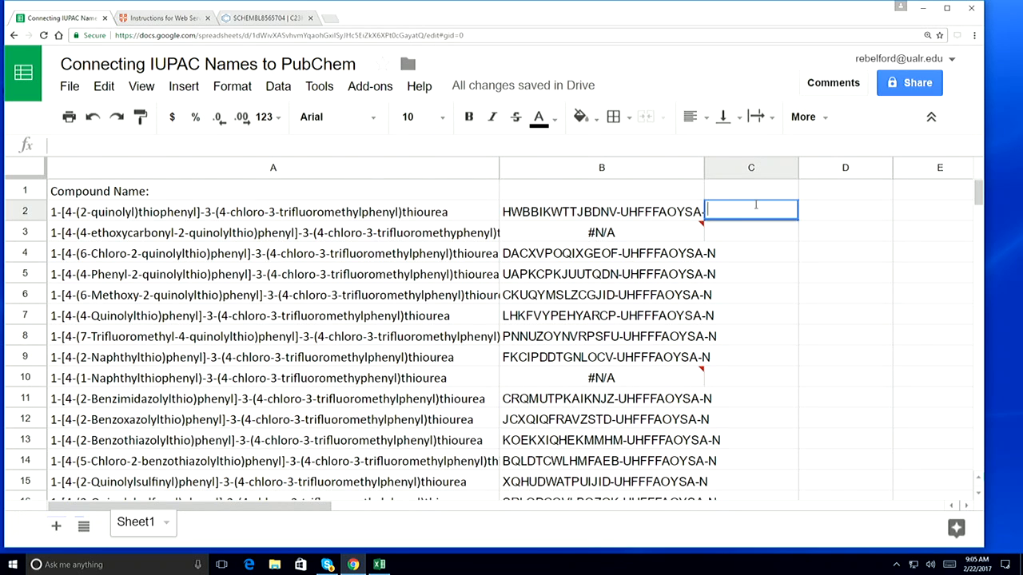
pyautogui.write('=')
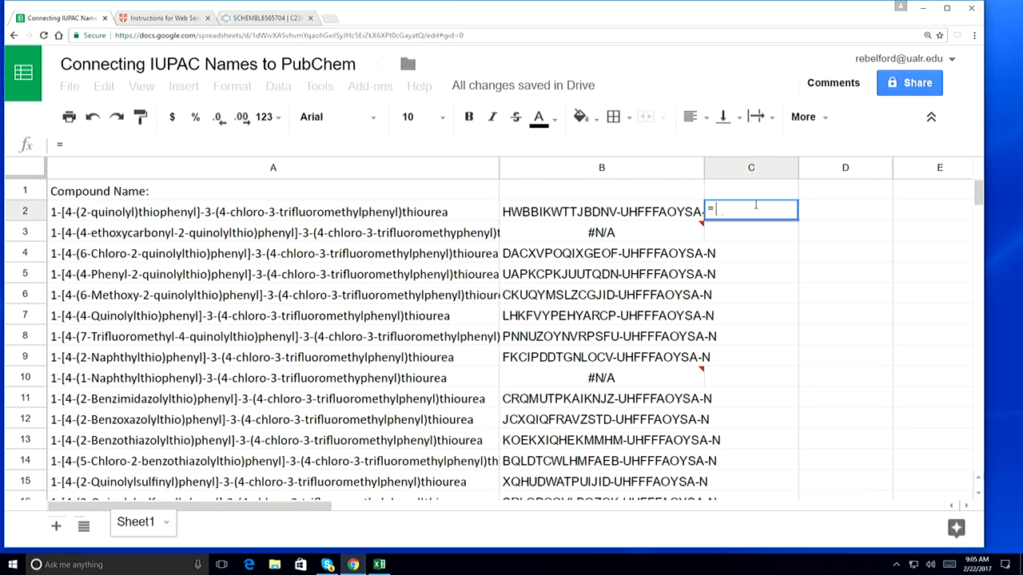
pyautogui.write('hyp')
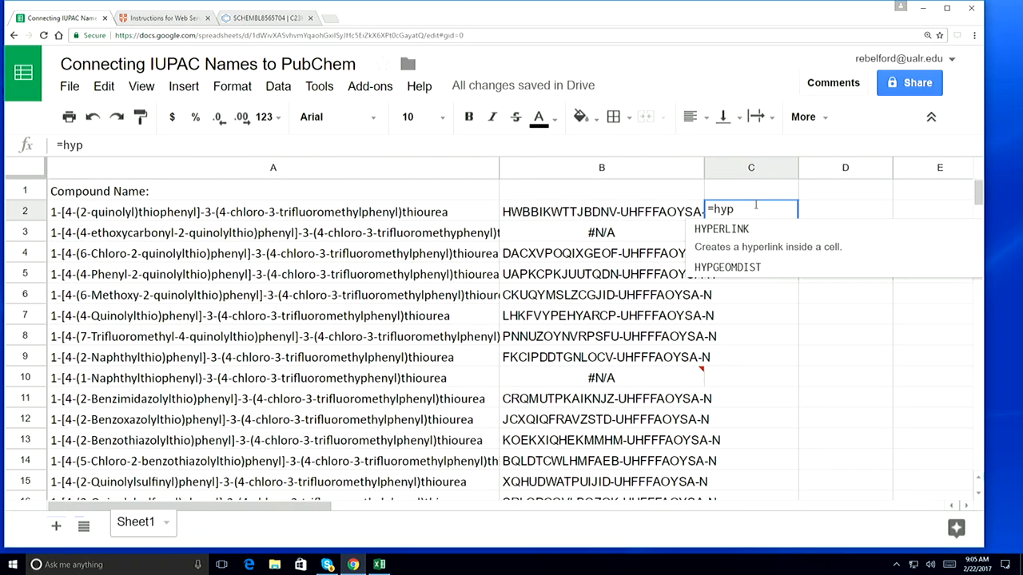
pyautogui.click(734, 234)
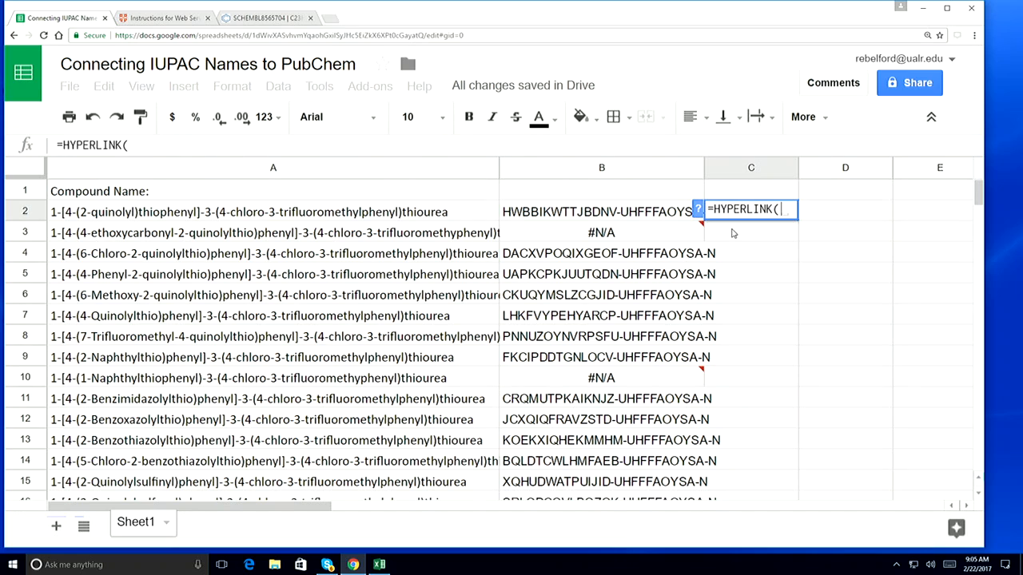
pyautogui.write('"')
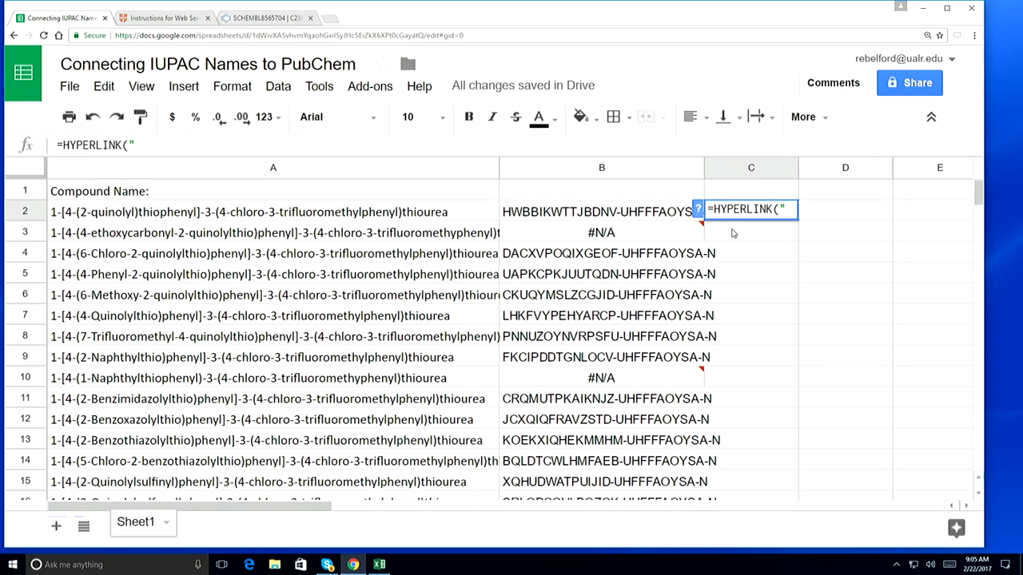
pyautogui.hotkey('ctrl', 'v')
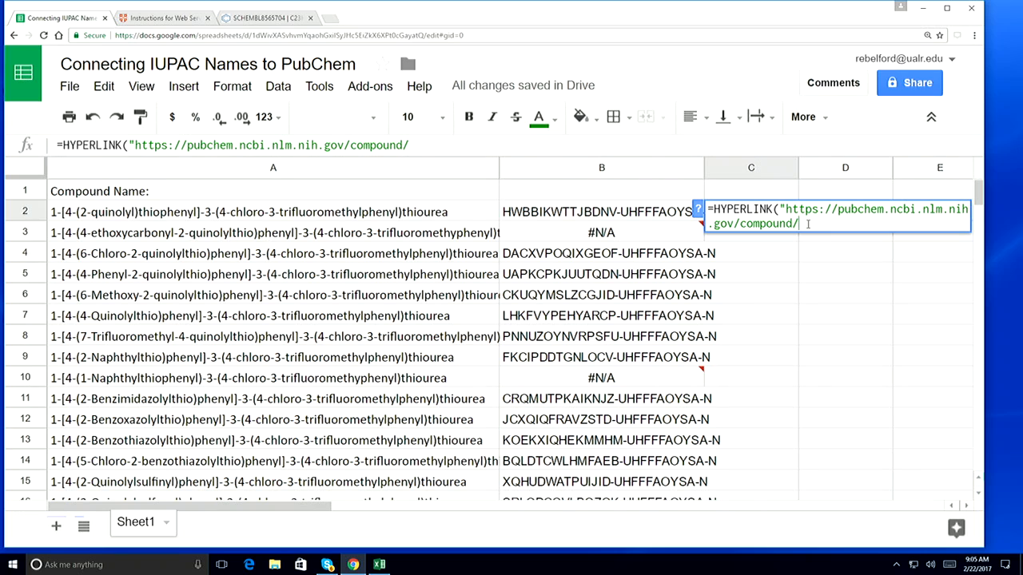
# - Complete the C2 formula by joining the InChIKey reference B2 and an empty string to the base URL
pyautogui.write('"&')
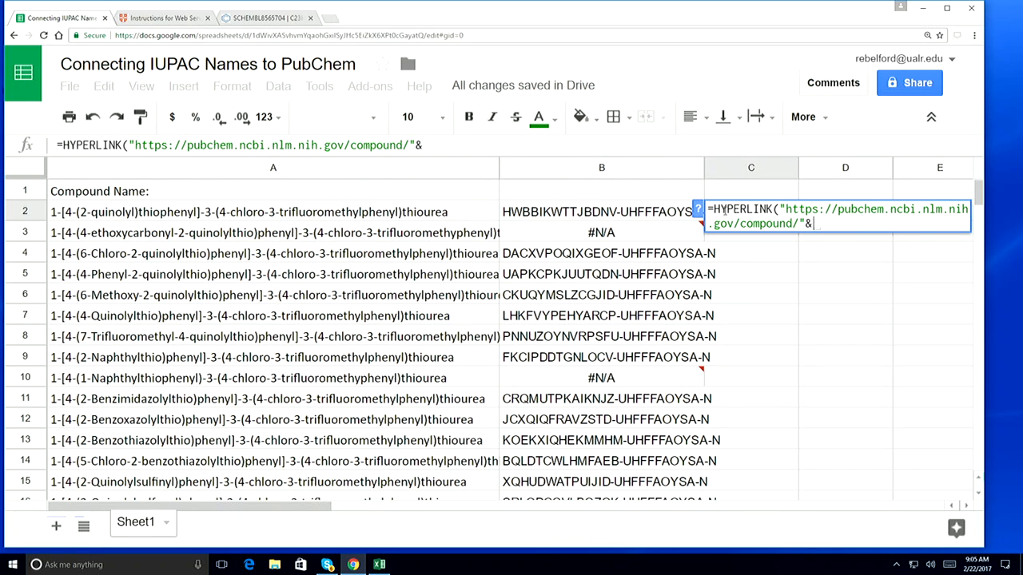
pyautogui.write('B')
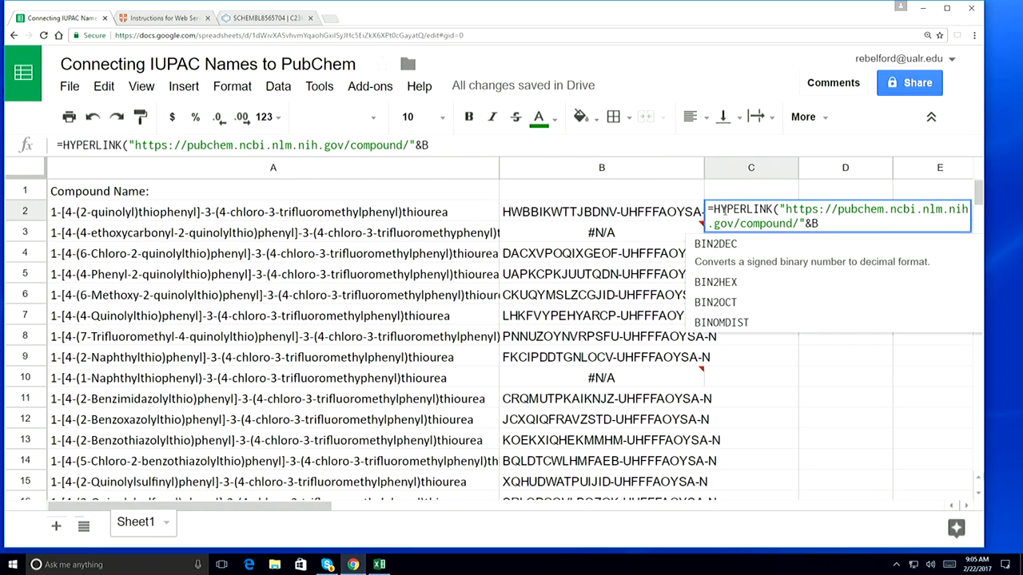
pyautogui.write('2')
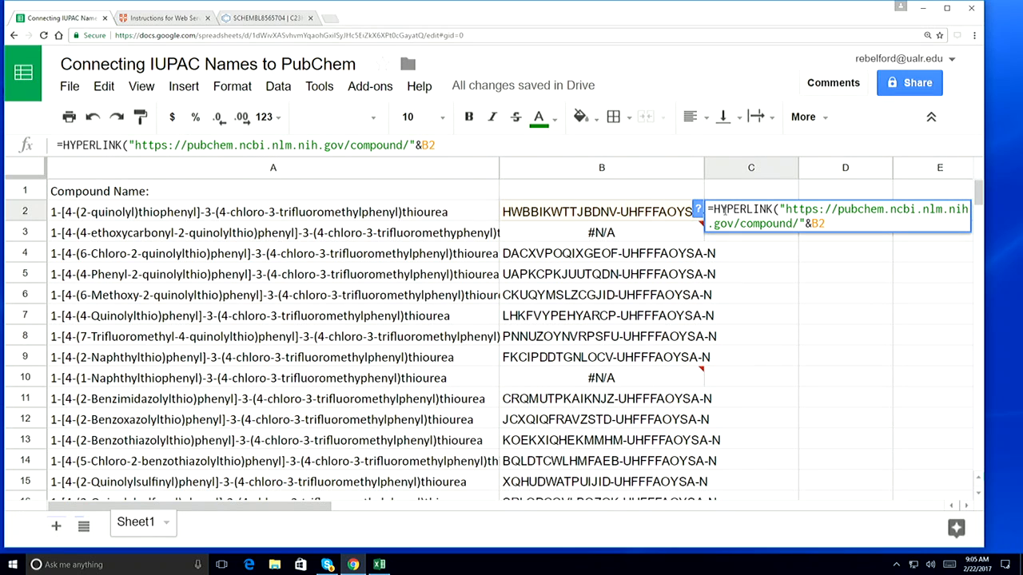
pyautogui.write('&')
pyautogui.write('"')
pyautogui.write(')')
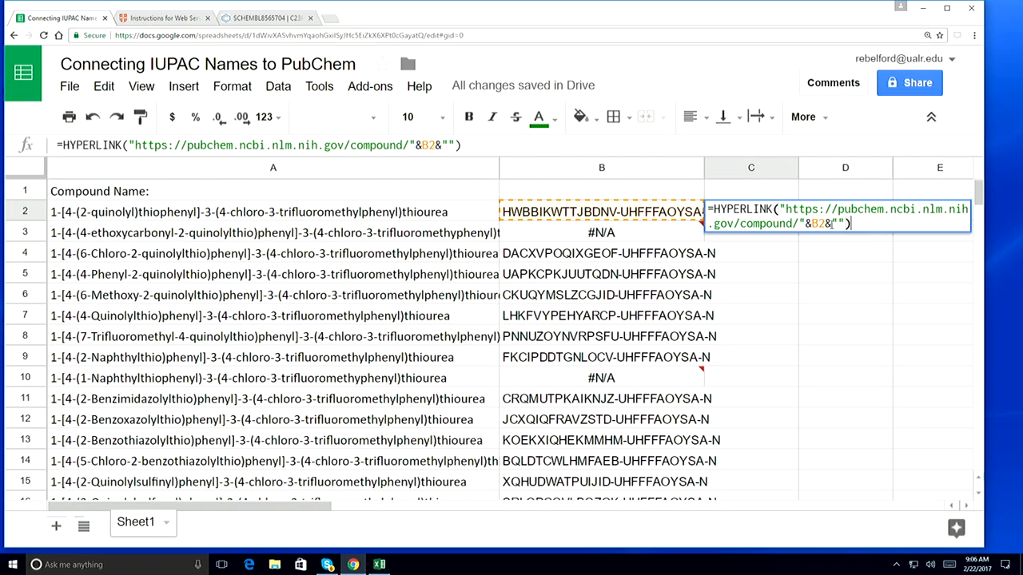
pyautogui.press('Return')
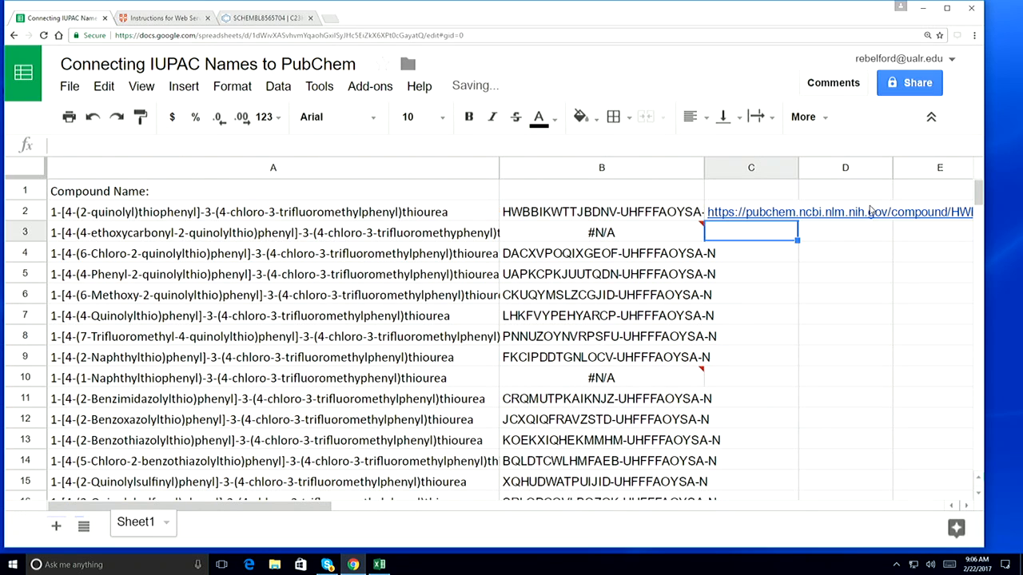
# - Fill the HYPERLINK formula from C2 down through C23 for all listed compounds
pyautogui.click(795, 212)
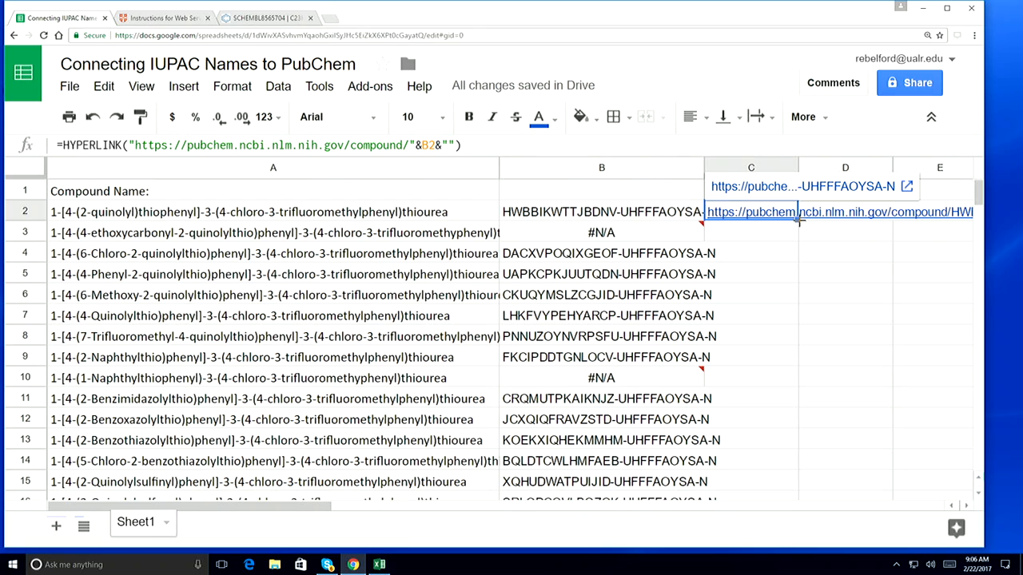
pyautogui.moveTo(797, 217); pyautogui.dragTo(743, 440)
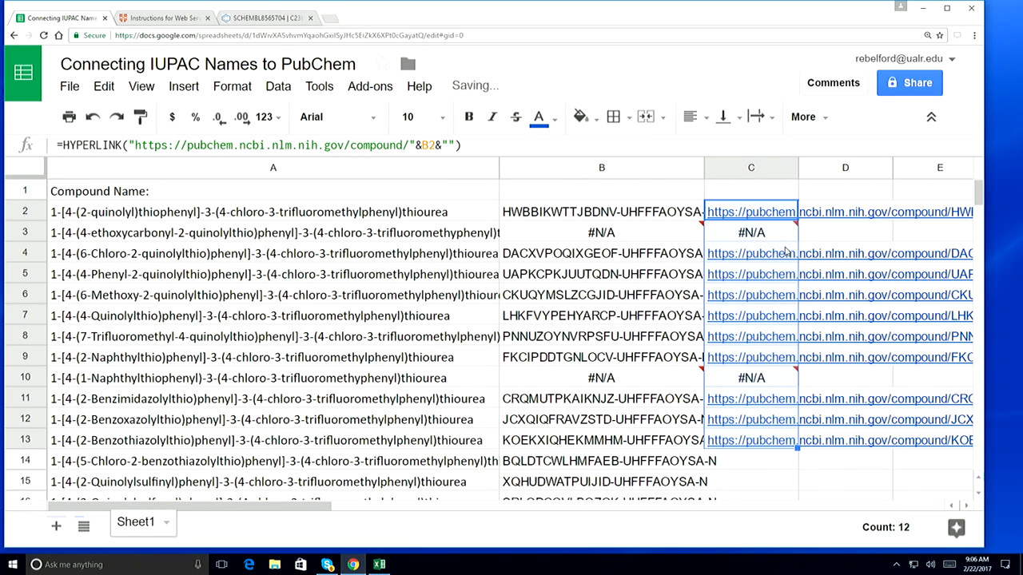
pyautogui.scroll(-1, 801, 436)
pyautogui.scroll(-1, 801, 435)
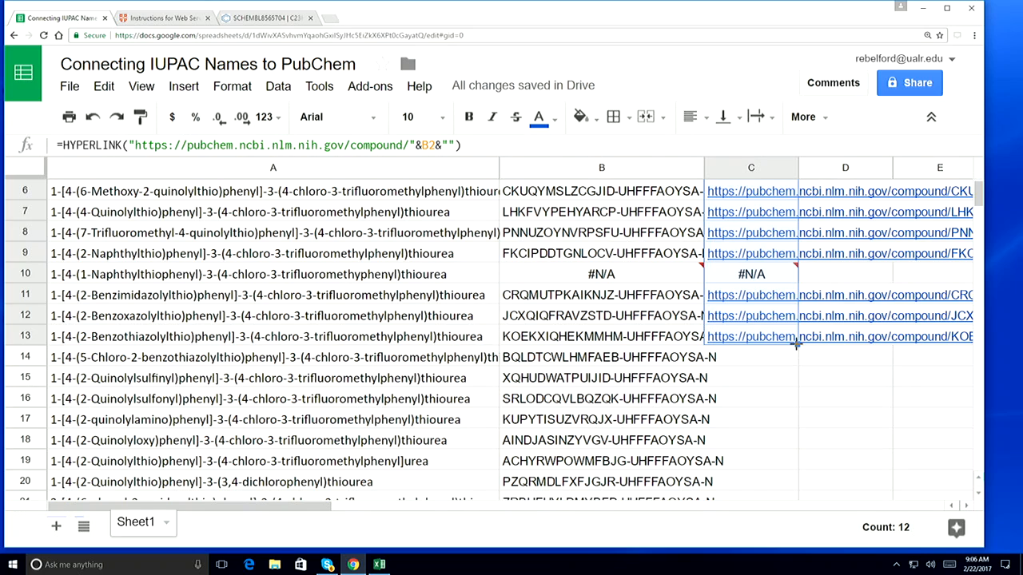
pyautogui.moveTo(798, 345); pyautogui.dragTo(772, 476)
# - Test the PubChem link in C2 by opening its compound page, and return to the spreadsheet
pyautogui.scroll(3, 759, 431)
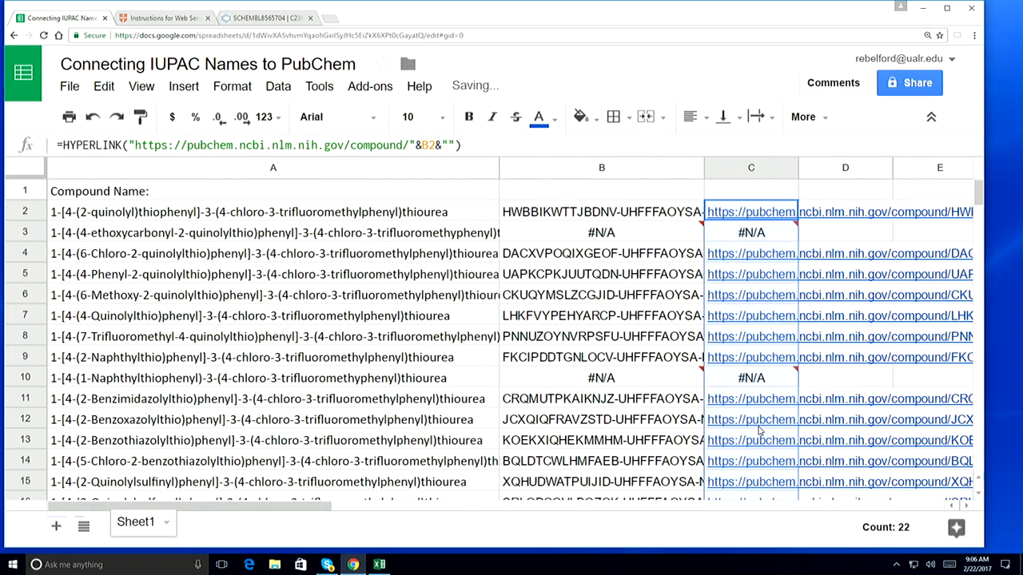
pyautogui.click(752, 213)
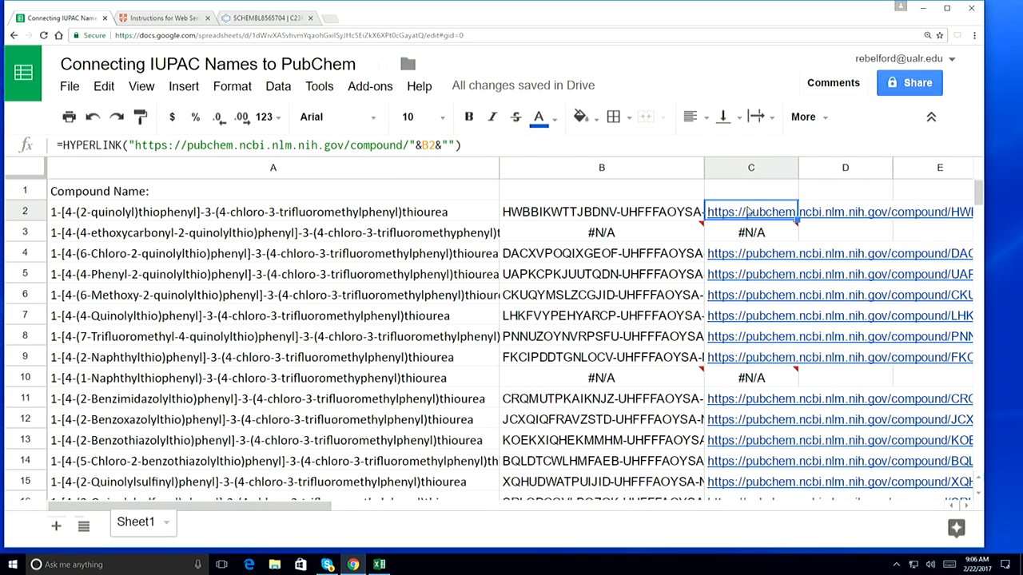
pyautogui.moveTo(754, 212)
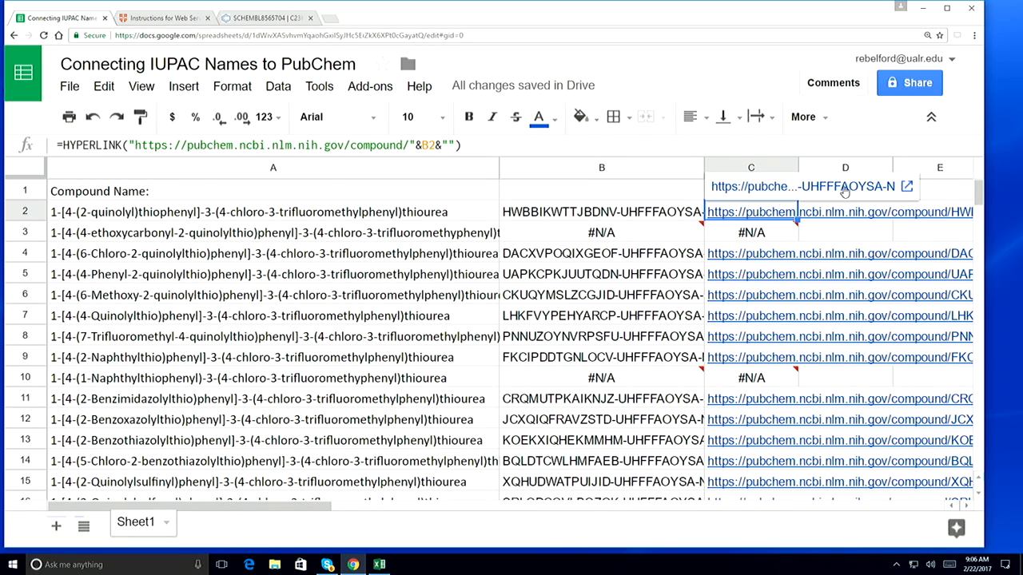
pyautogui.click(899, 185)
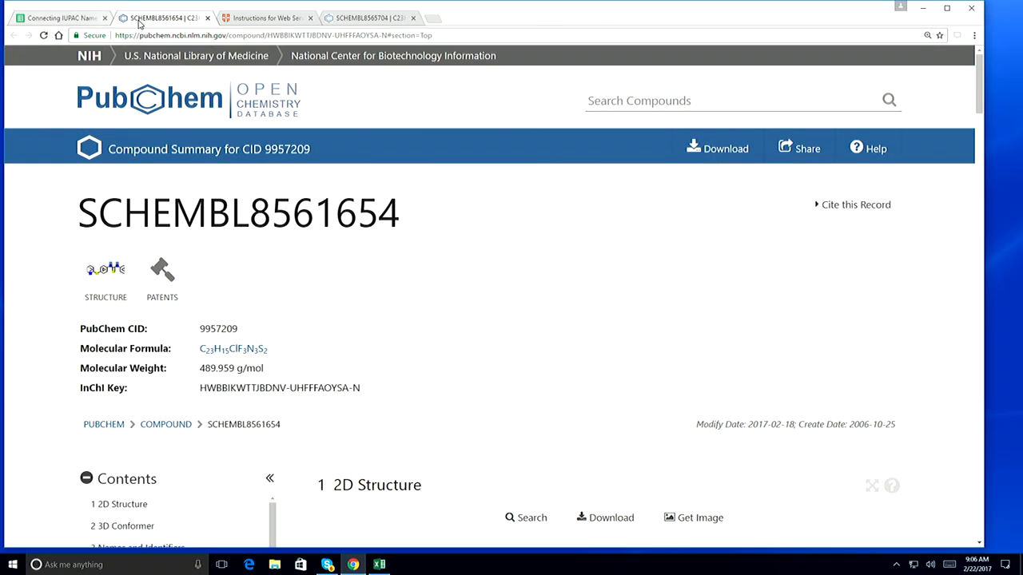
pyautogui.click(86, 16)
# - Open the PubChem link in C16 and examine the compound record's 2D structure
pyautogui.scroll(-3, 358, 264)
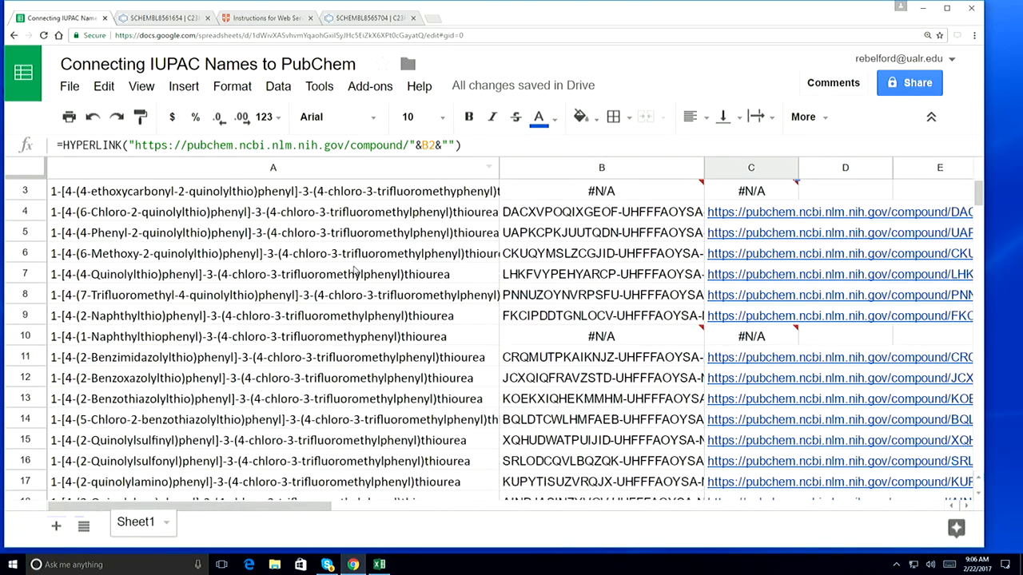
pyautogui.scroll(-1, 359, 263)
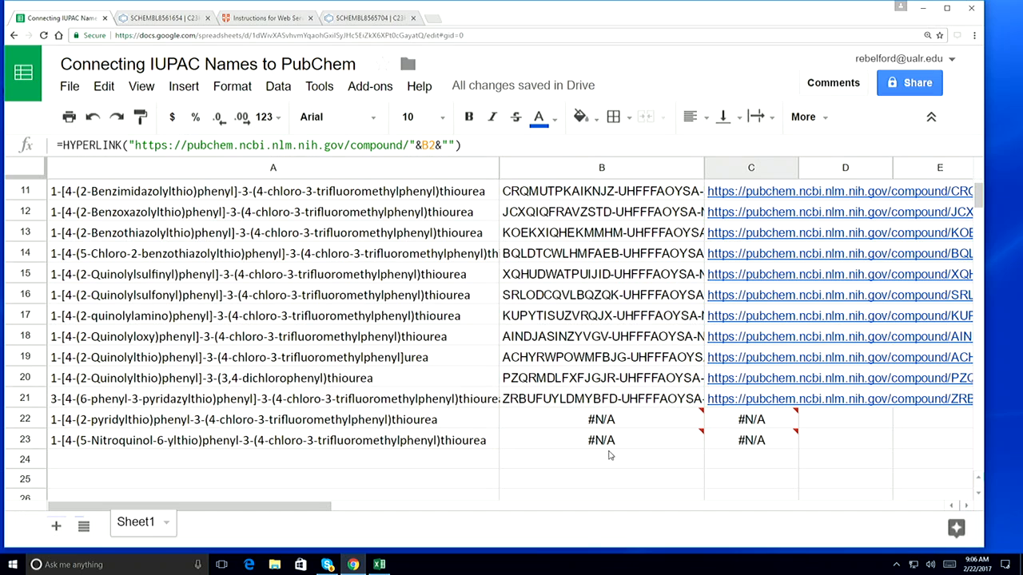
pyautogui.click(791, 296)
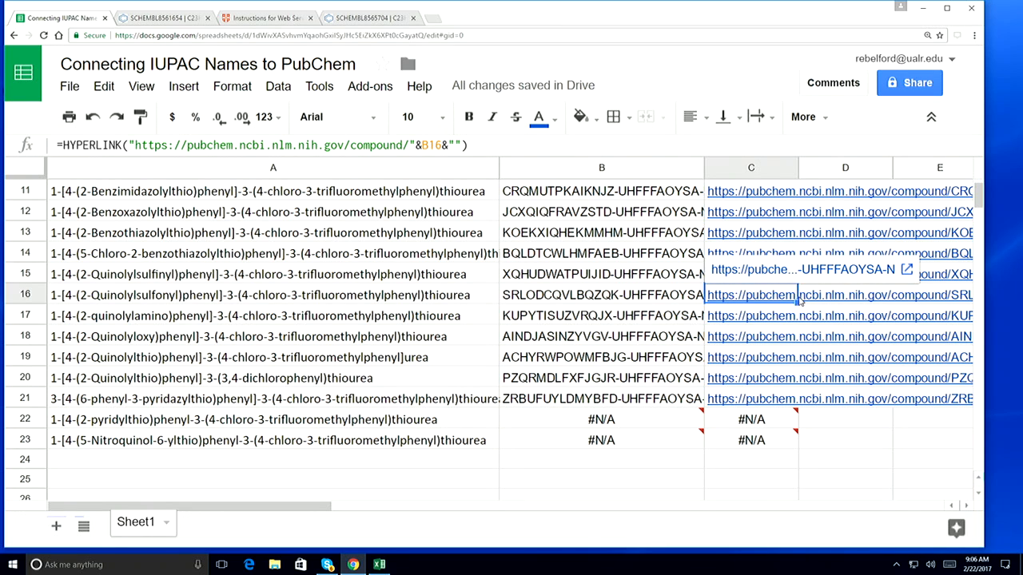
pyautogui.click(843, 272)
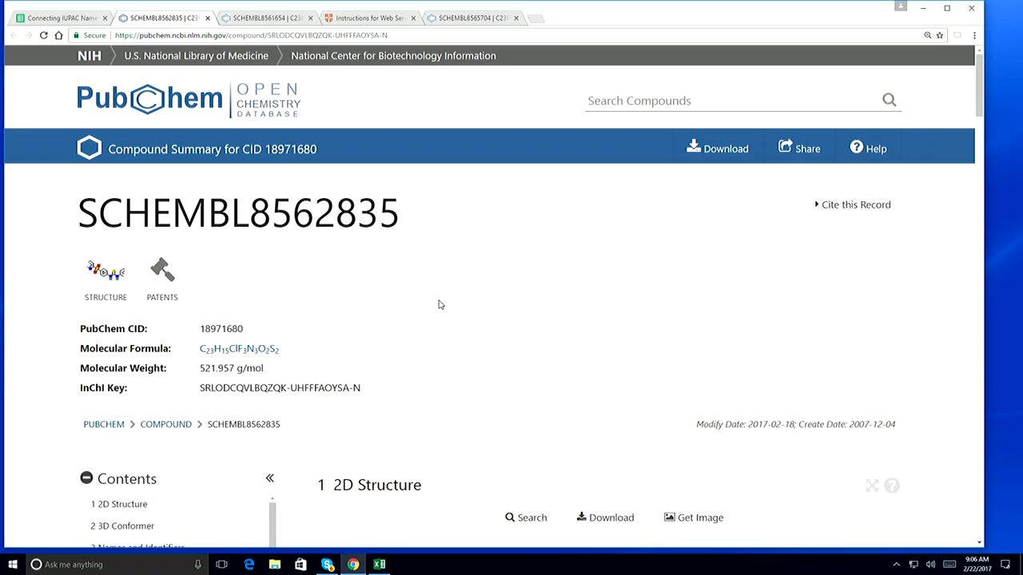
pyautogui.scroll(-2, 455, 316)
pyautogui.scroll(-2, 465, 325)
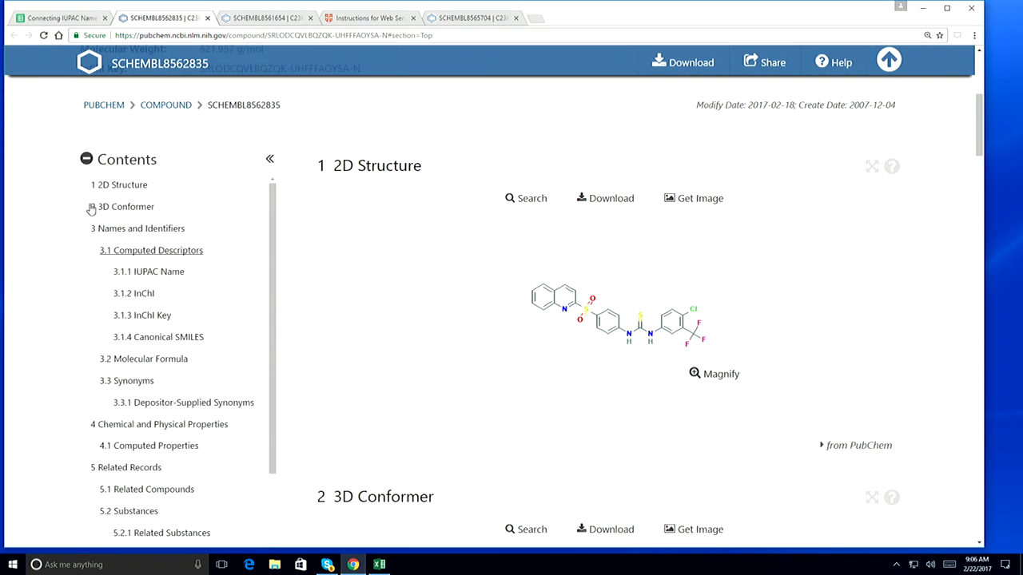